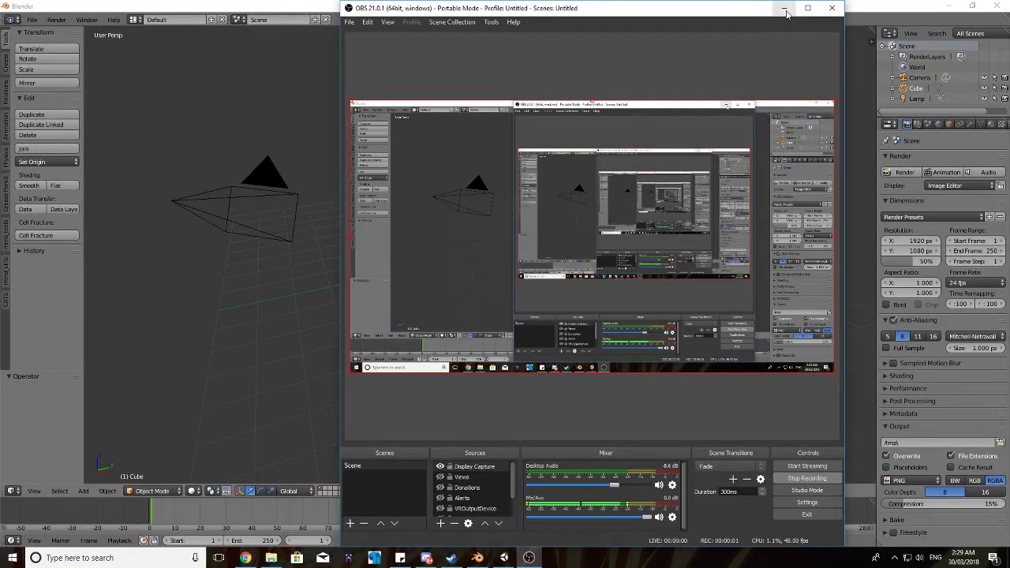
Clear the scene by selecting and deleting the default cube, camera and lamp.
left_click(786, 12)
middle_click_drag(505, 260, 541, 242)
scroll(457, 233, "up", 2)
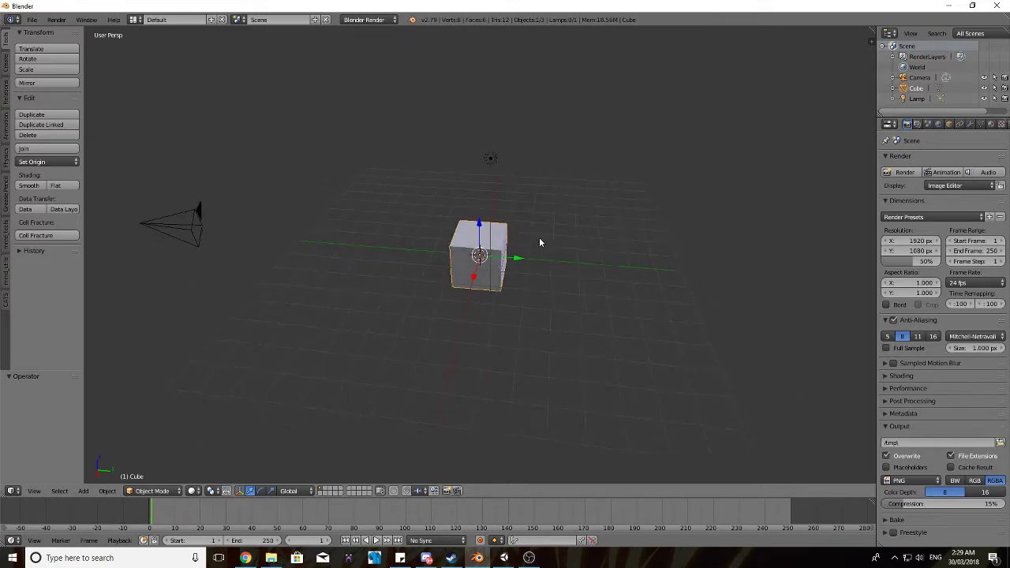
middle_click_drag(523, 292, 472, 269)
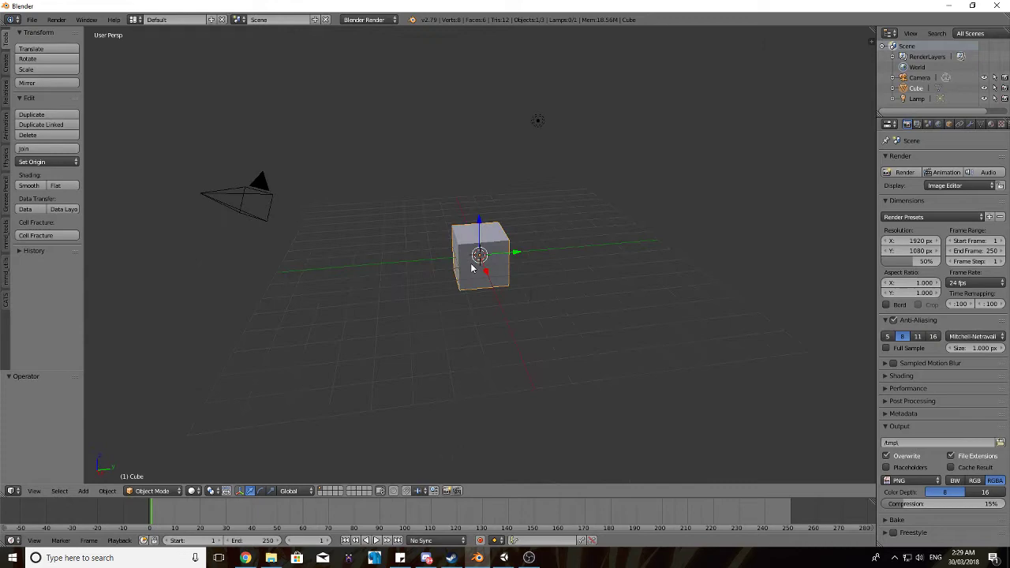
key("a")
key("a")
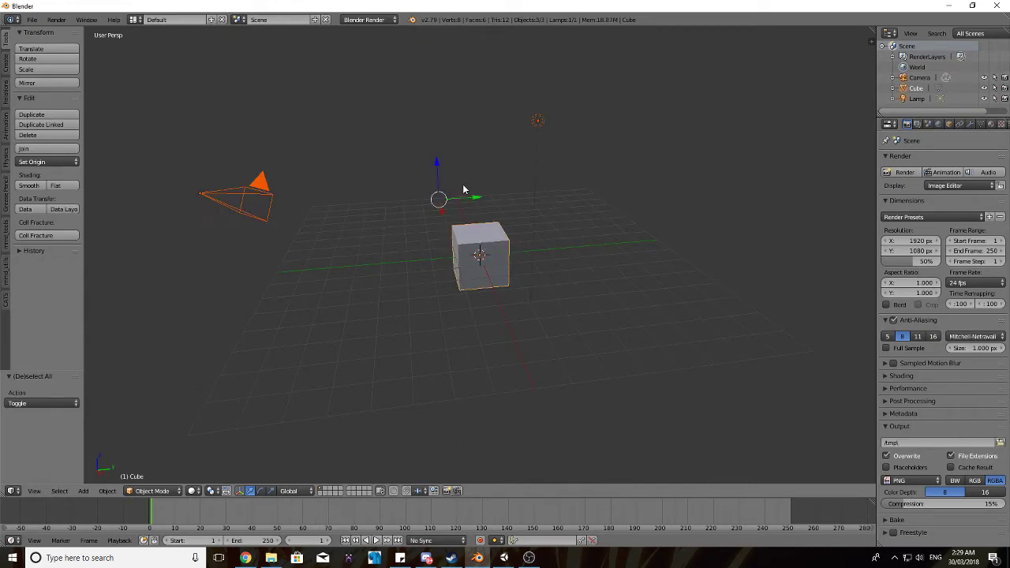
middle_click_drag(464, 197, 477, 212)
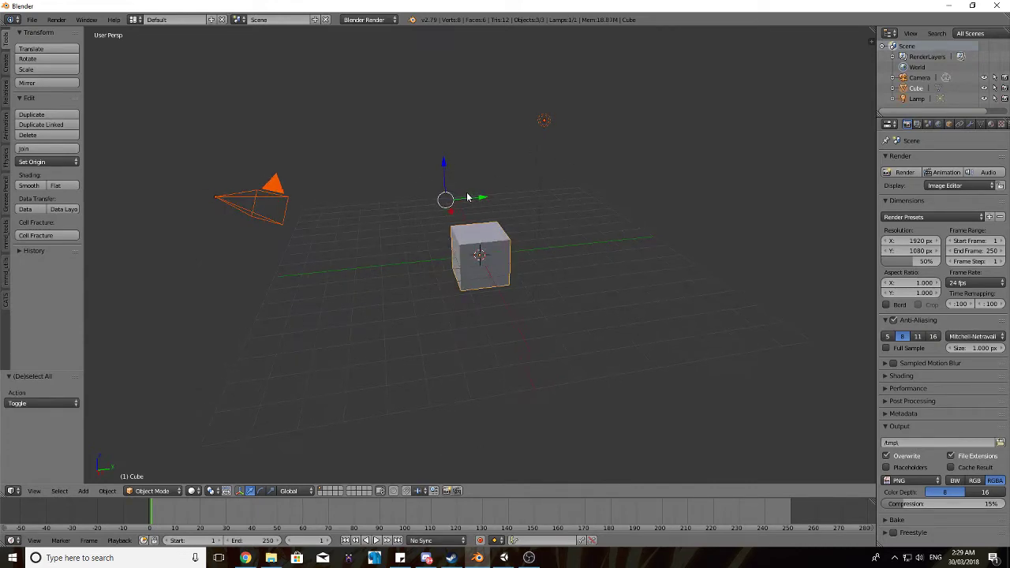
key("x")
left_click(482, 214)
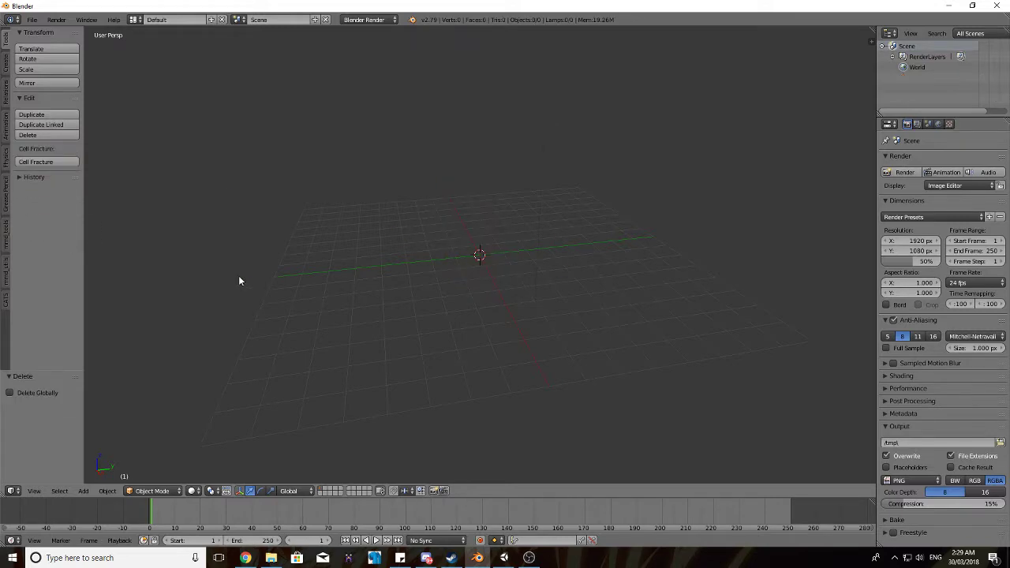
Import the MMD model TDA CINNABUNN BUNNY.pmx from the Tda Cinnabunn Bunny by Miyu folder using mmd_tools.
left_click(5, 280)
left_click(5, 243)
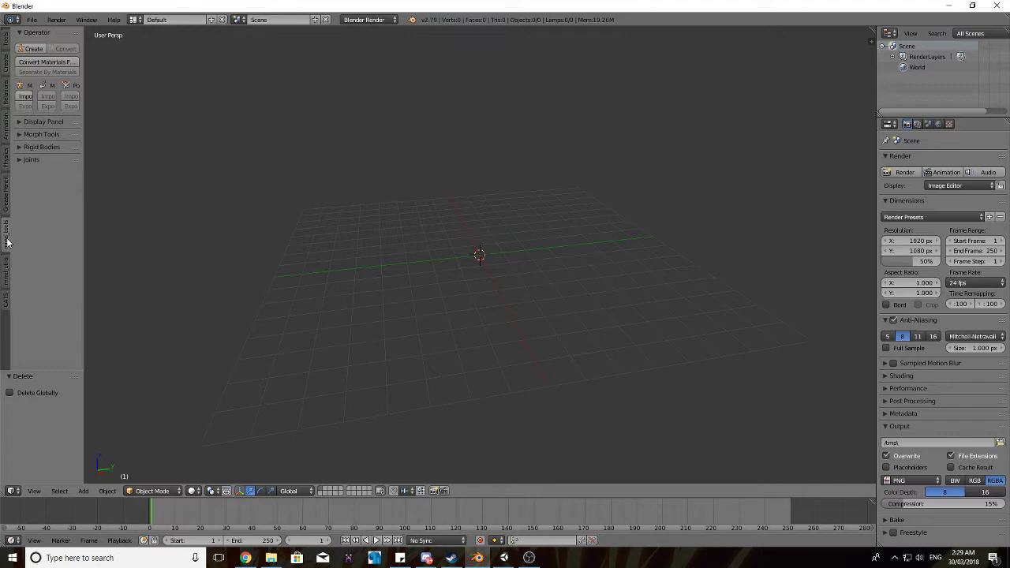
left_click(25, 95)
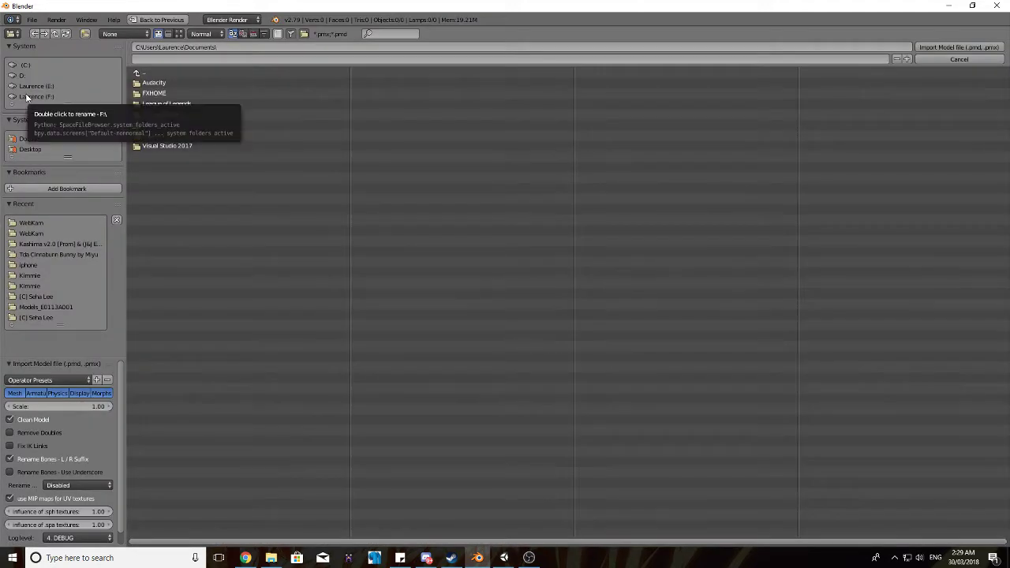
left_click(77, 254)
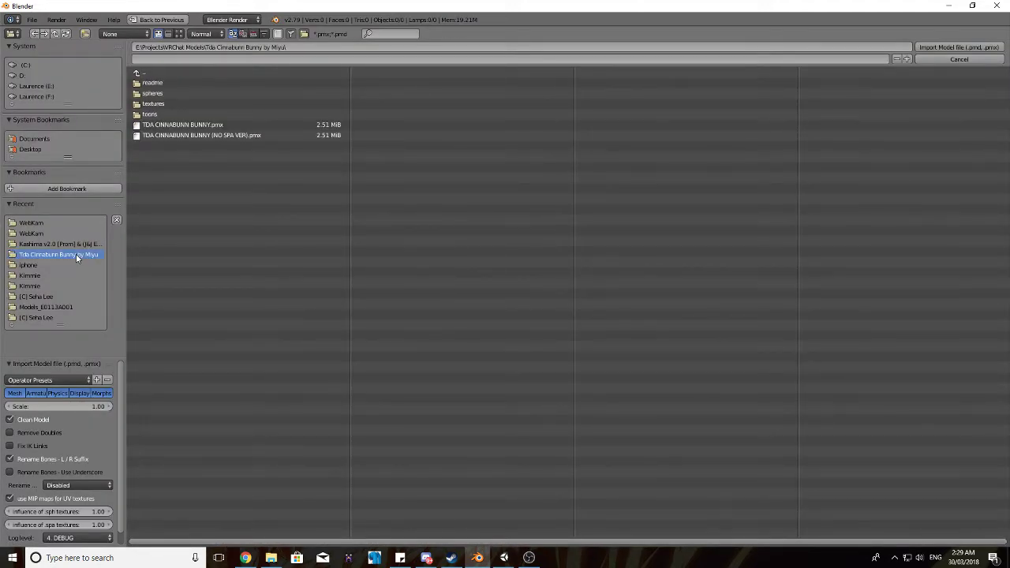
left_click(212, 126)
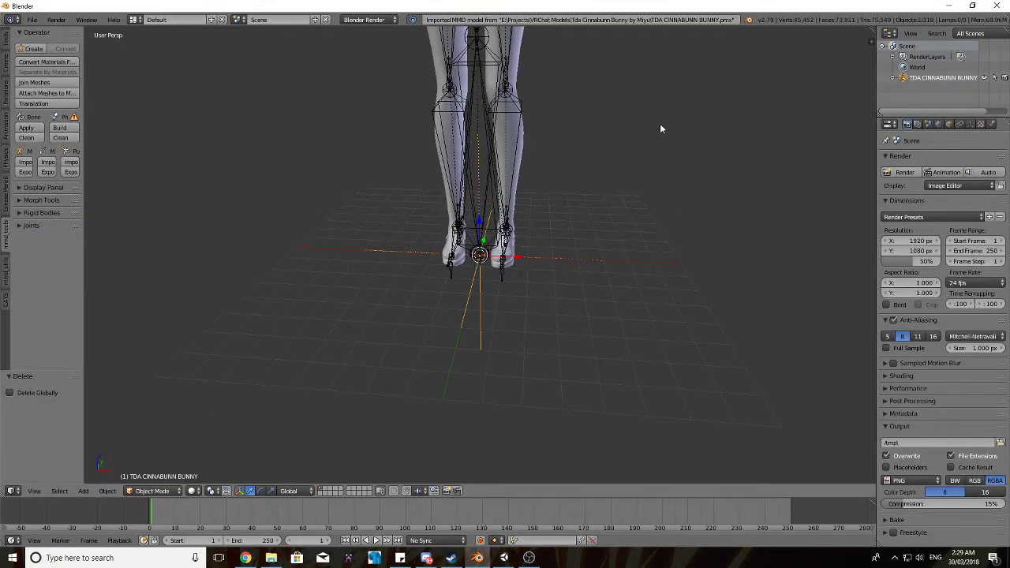
Disable the MMD toon and sphere textures and apply Shadeless MMD shading to the model.
middle_click_drag(660, 138, 659, 364)
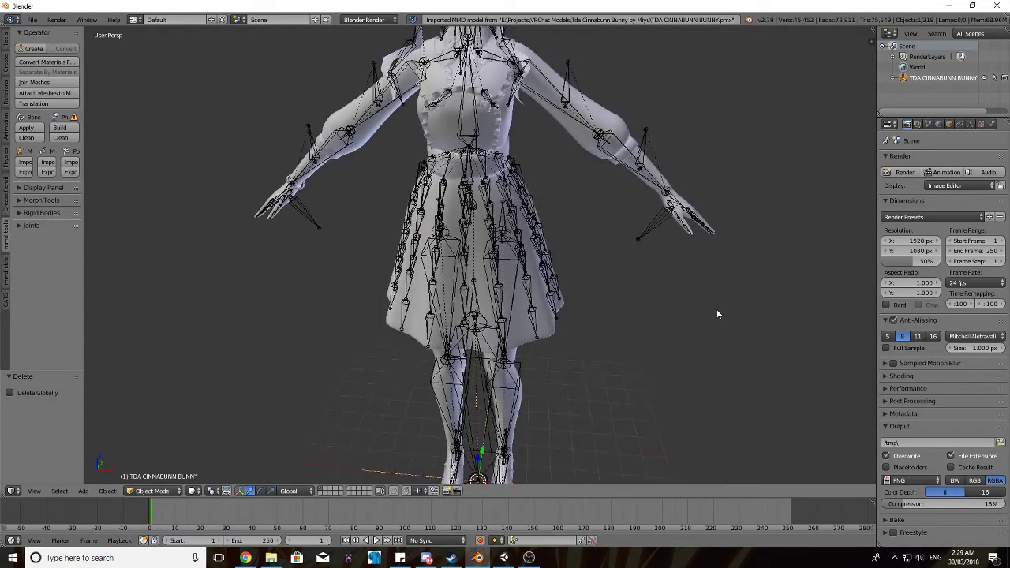
key("n")
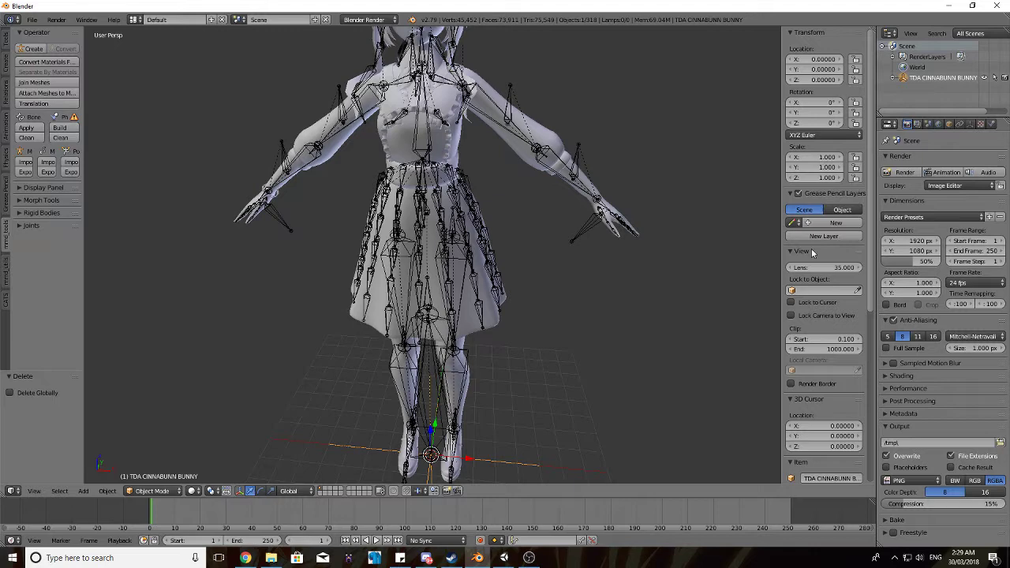
scroll(818, 158, "down", 3)
scroll(813, 146, "up", 3)
scroll(820, 146, "down", 8)
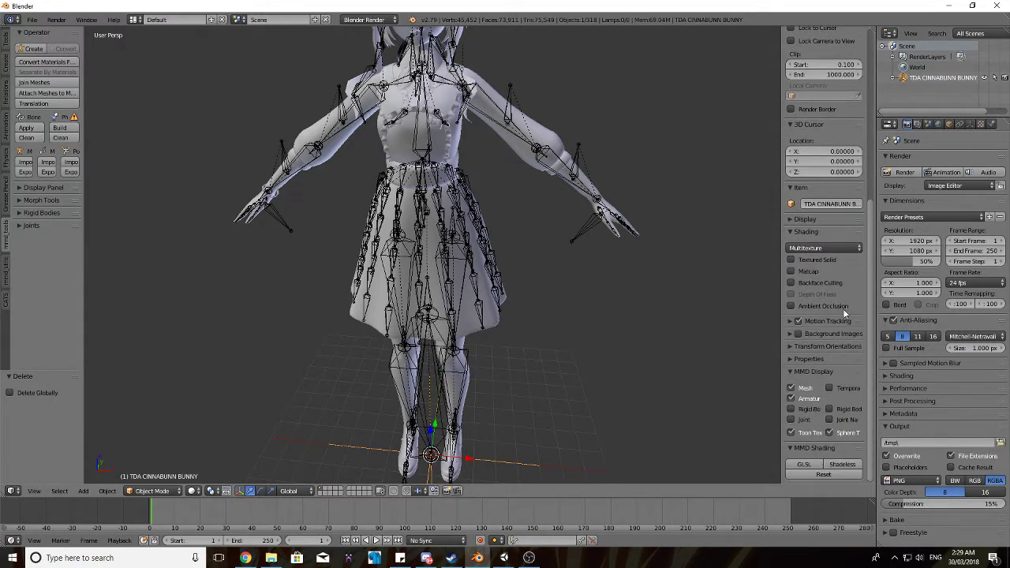
left_click(791, 432)
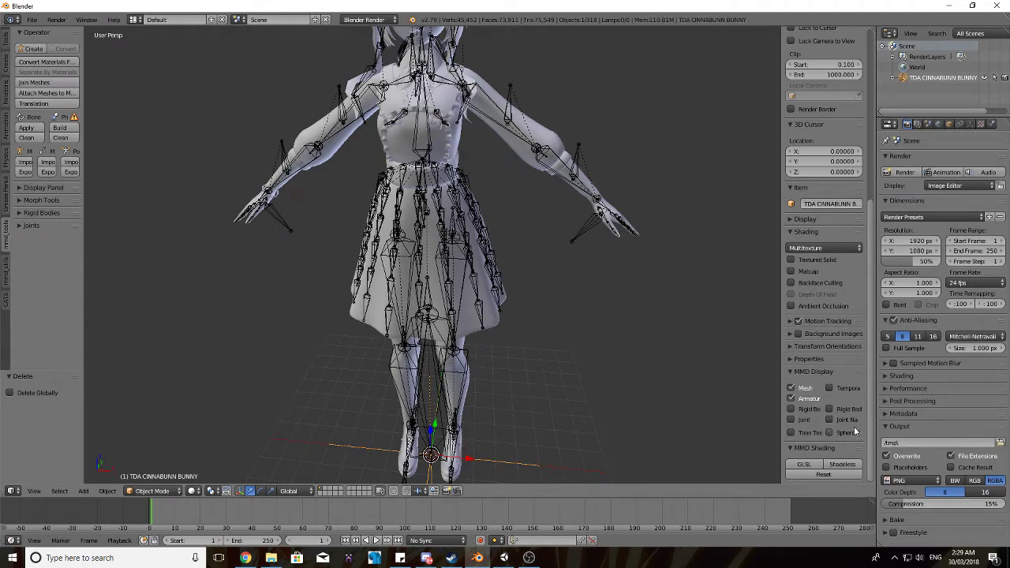
left_click(842, 464)
scroll(525, 303, "down", 3)
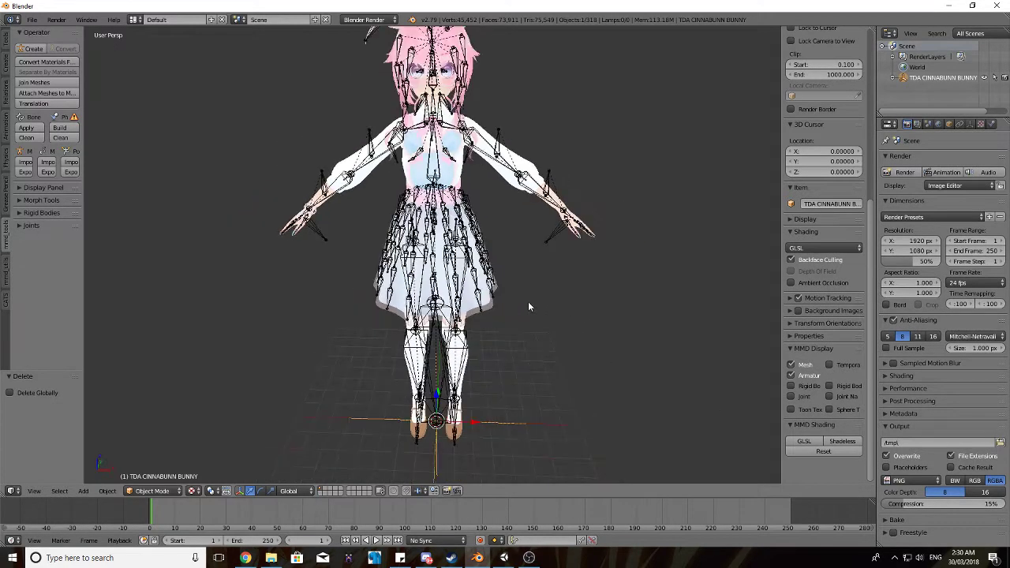
Translate the model's shape keys, bones, meshes and materials with CATS.
left_click(7, 304)
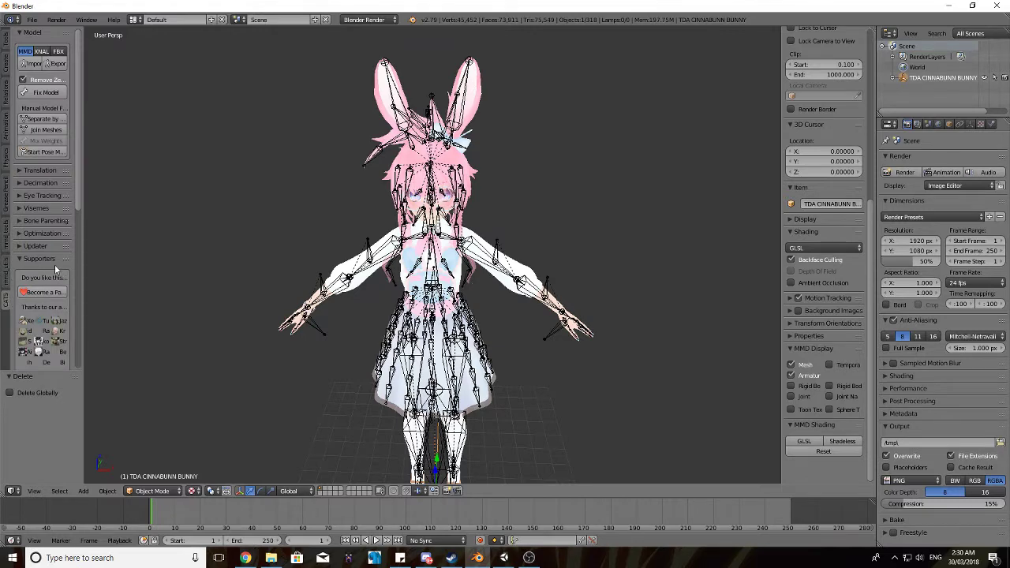
left_click(21, 172)
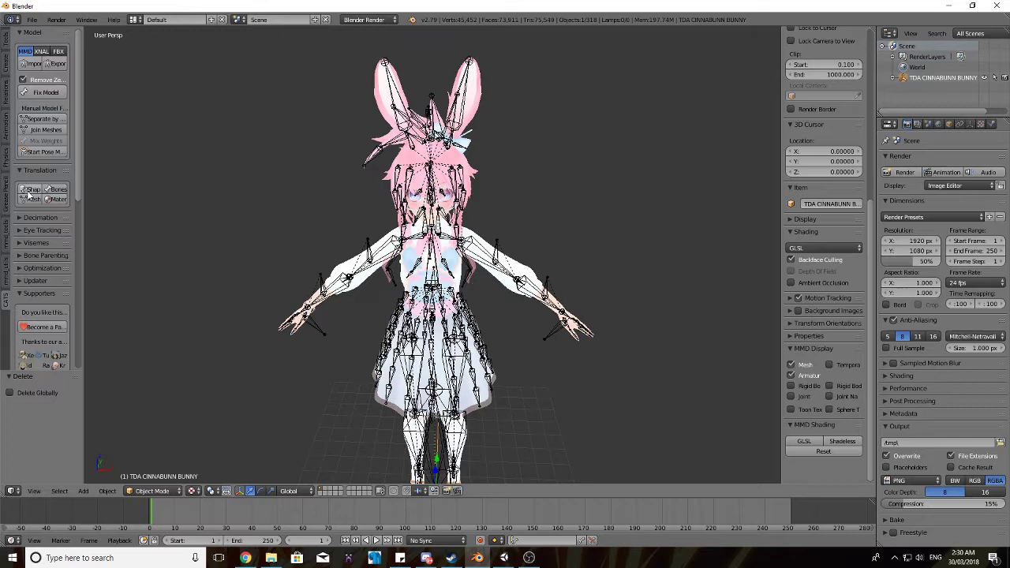
left_click(30, 192)
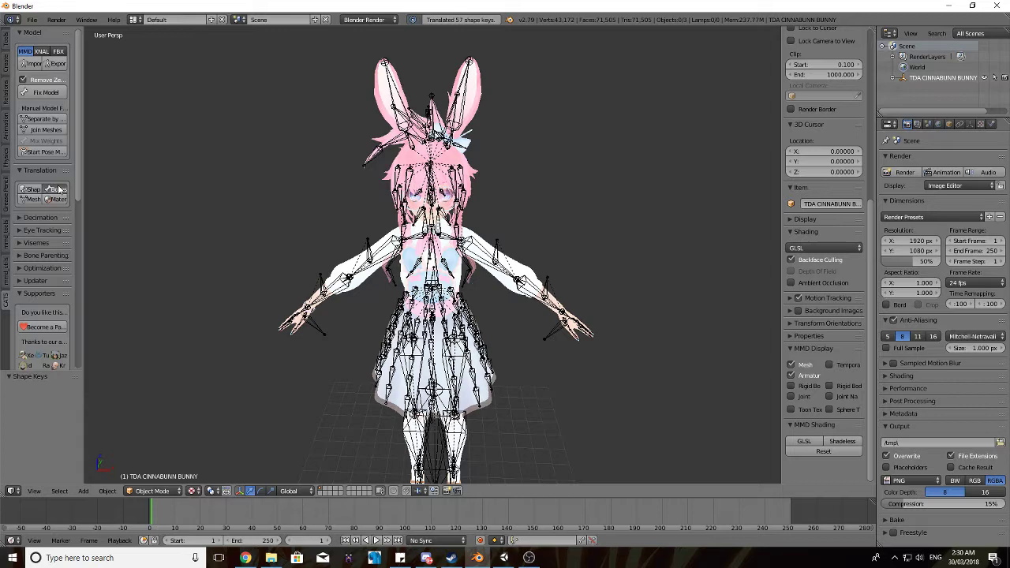
left_click(61, 190)
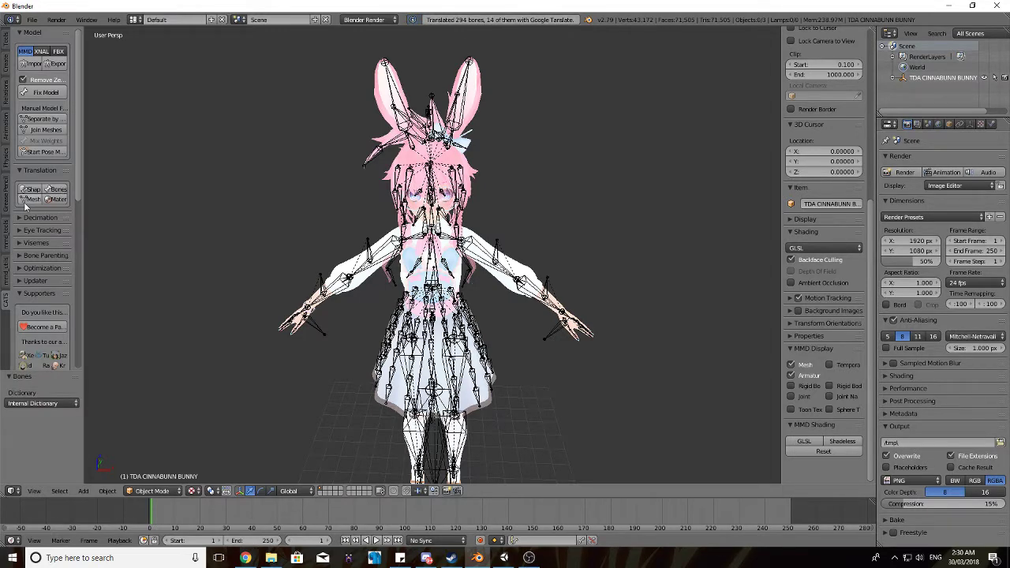
left_click(49, 199)
left_click(55, 201)
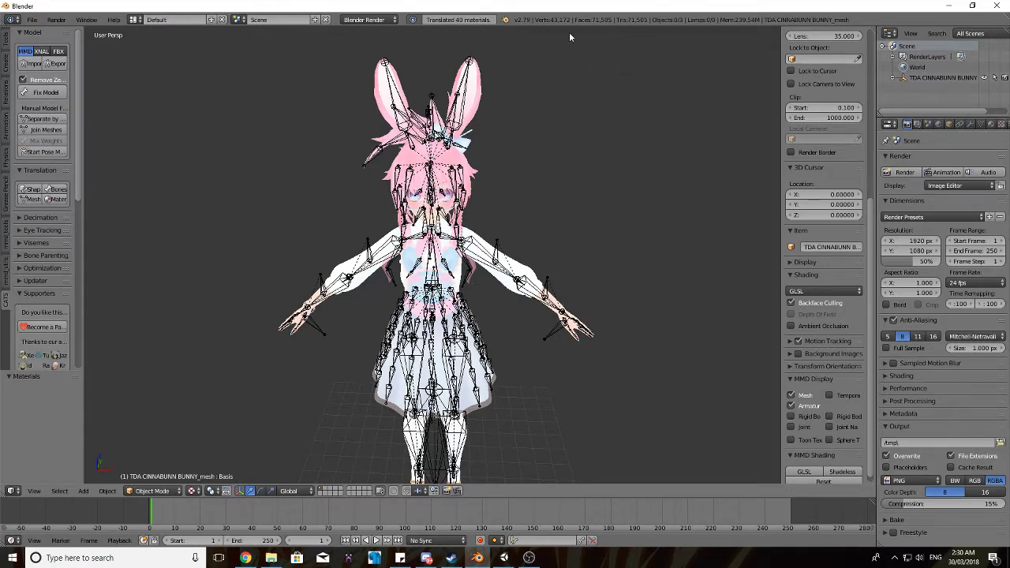
Run the CATS Fix Model operation on the imported model and inspect it from several angles.
left_click(39, 93)
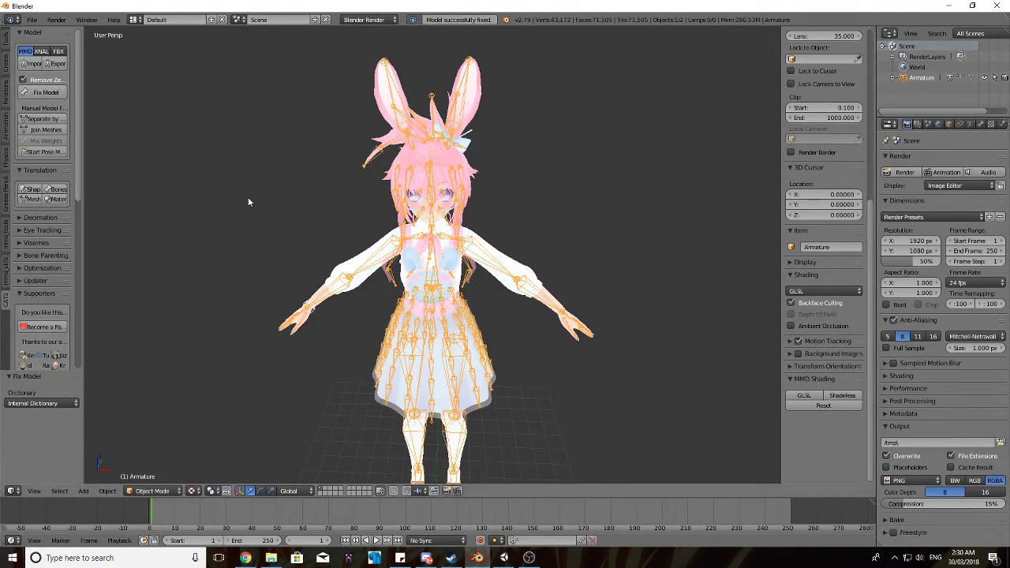
mouse_move(248, 197)
middle_mouse_down()
mouse_move(275, 192)
mouse_move(259, 192)
middle_mouse_up()
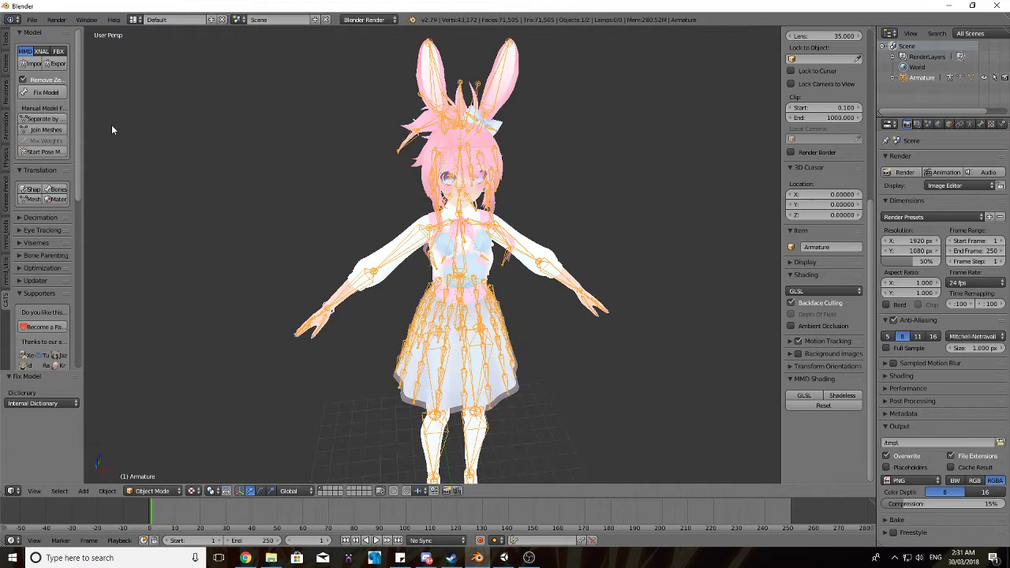
middle_click_drag(390, 118, 256, 132)
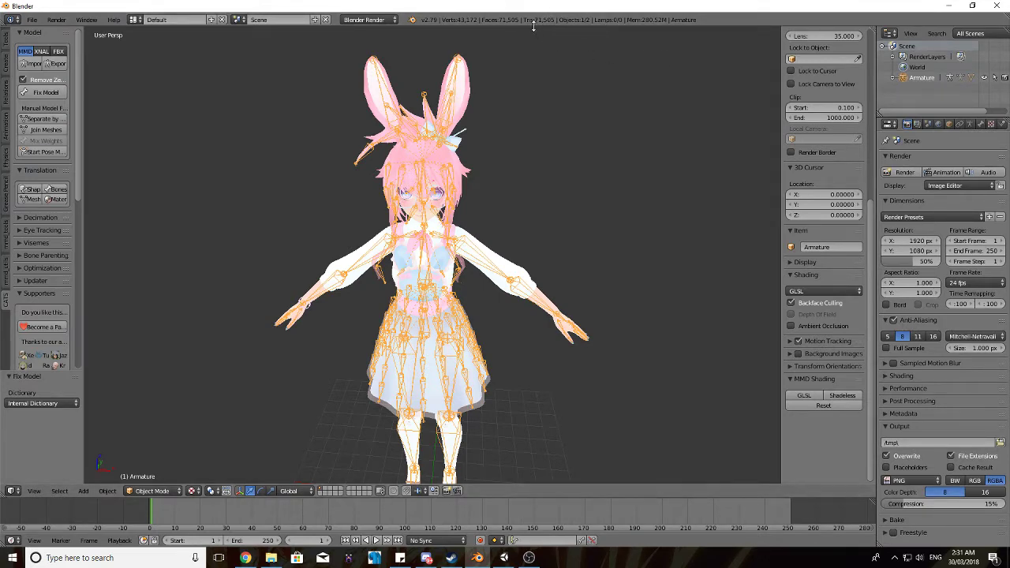
middle_click_drag(457, 49, 387, 63)
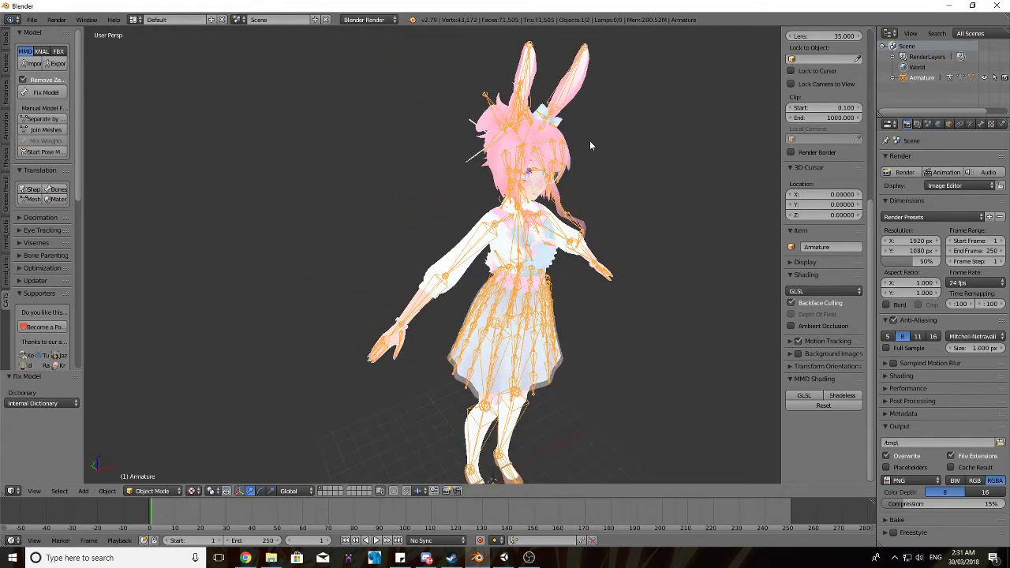
middle_click_drag(590, 144, 548, 165)
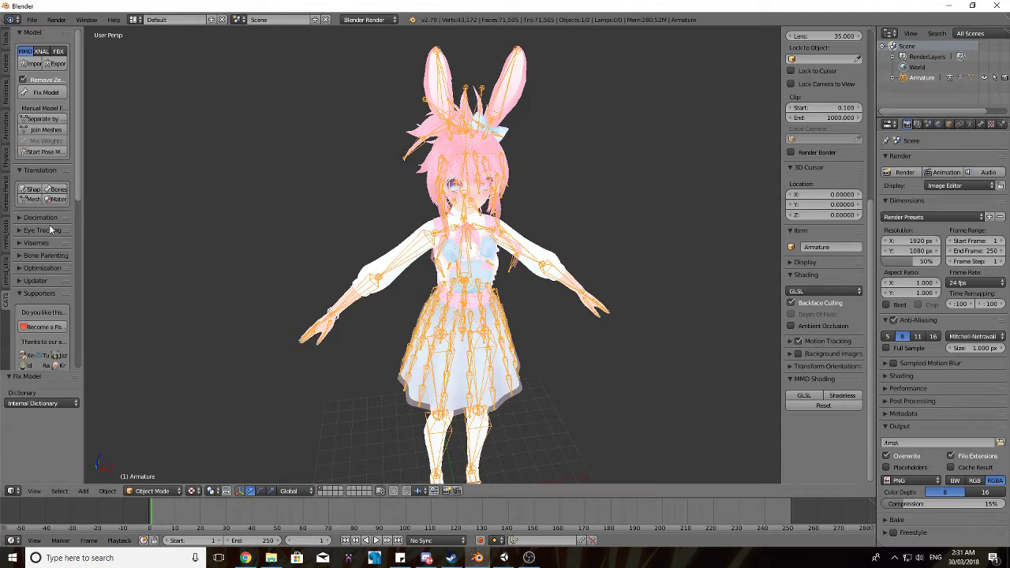
Decimate the model in Half mode with Save Fingers enabled and the triangle limit set to 64999.
left_click(26, 221)
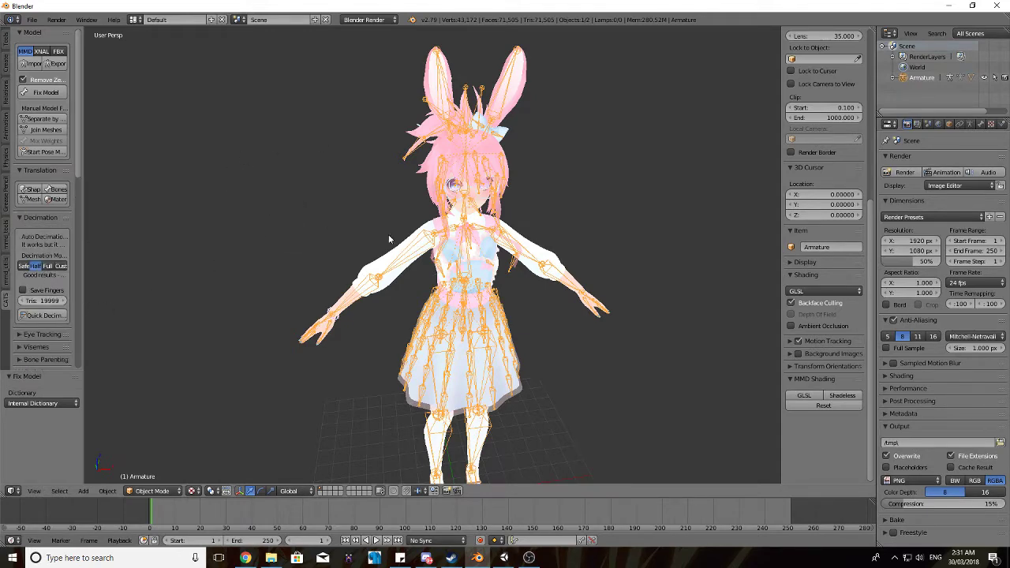
left_click(23, 290)
left_click(50, 300)
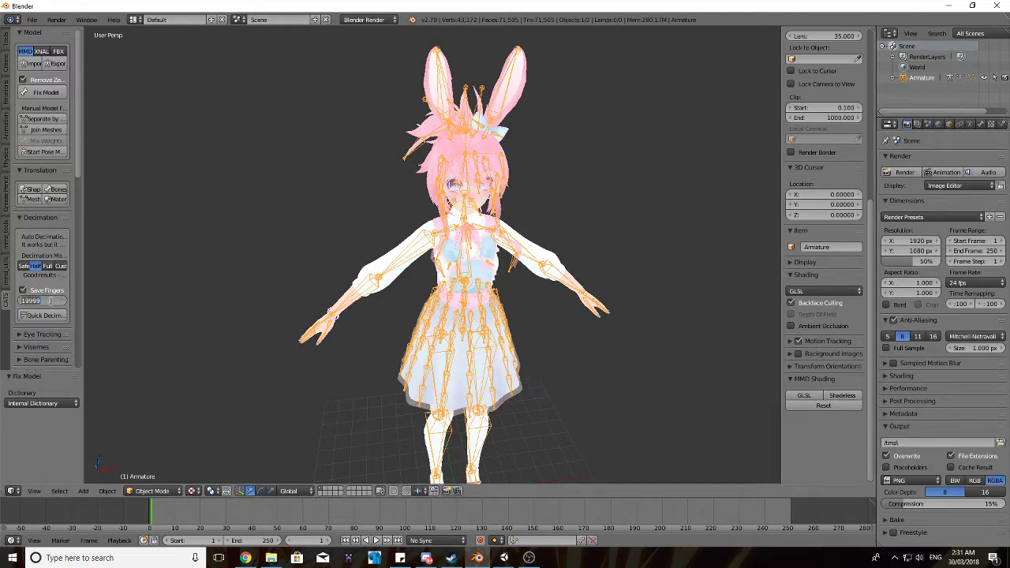
type("64")
key("Return")
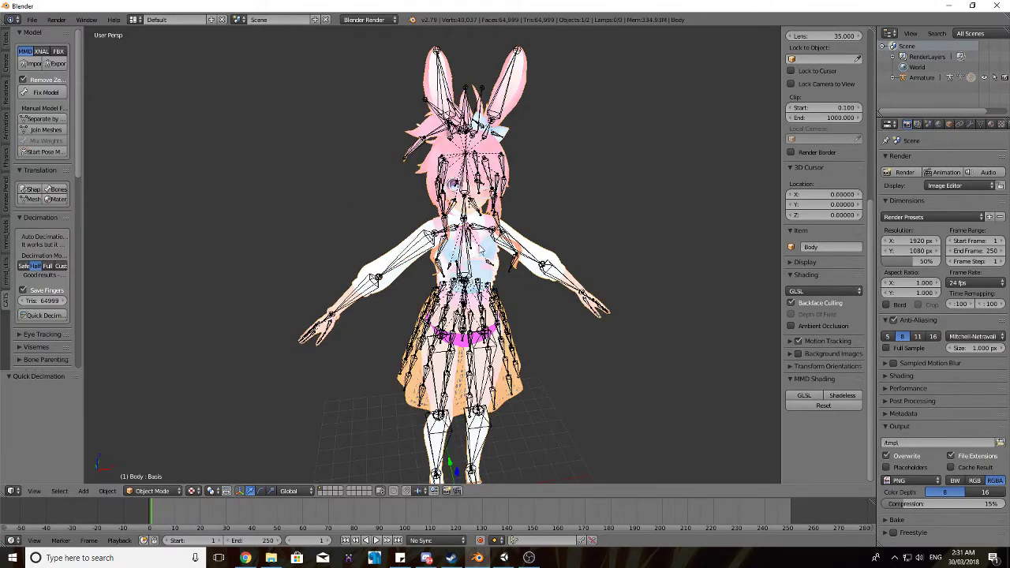
mouse_move(363, 212)
middle_mouse_down()
mouse_move(411, 210)
mouse_move(362, 210)
middle_mouse_up()
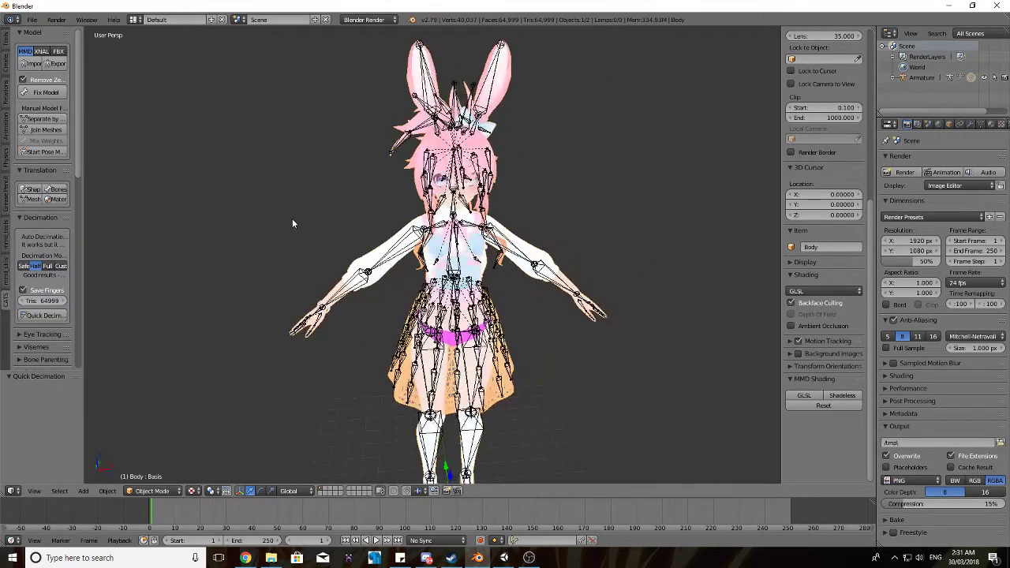
Create the mouth visemes for the Body mesh using the preset mouth shapes and a shape intensity of 1.00.
scroll(66, 189, "down", 4)
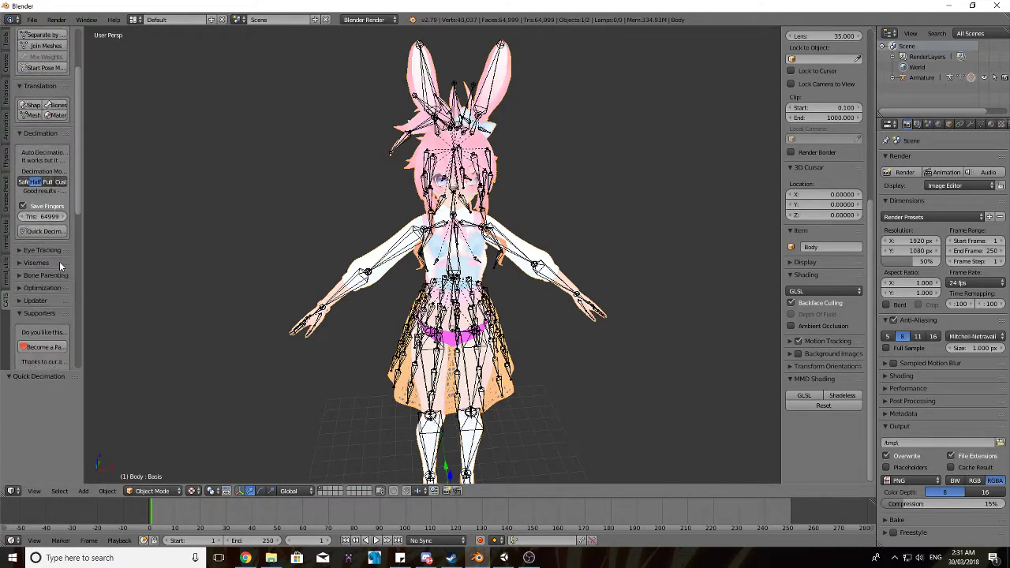
scroll(47, 237, "up", 2)
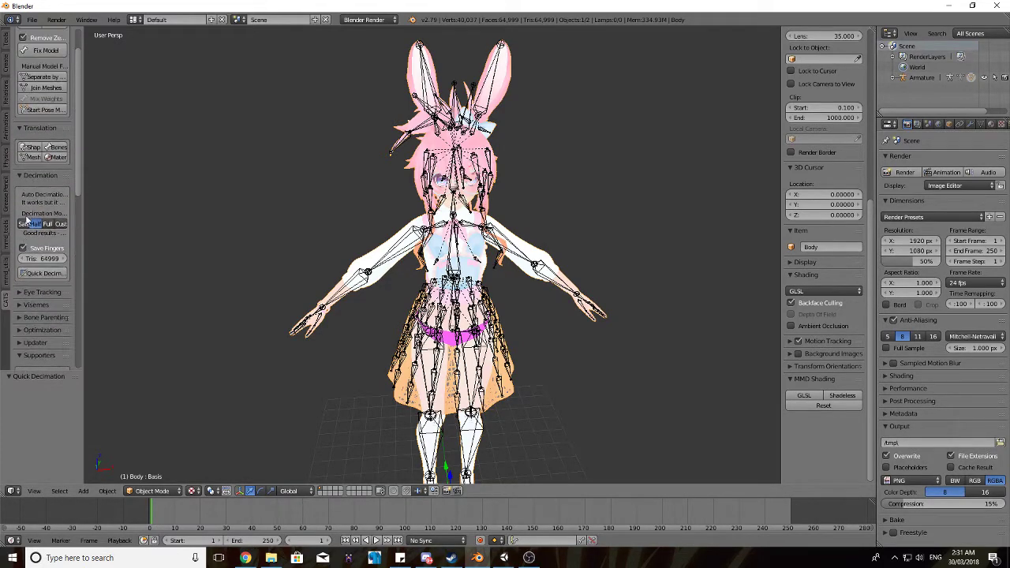
scroll(44, 189, "down", 2)
scroll(44, 183, "down", 2)
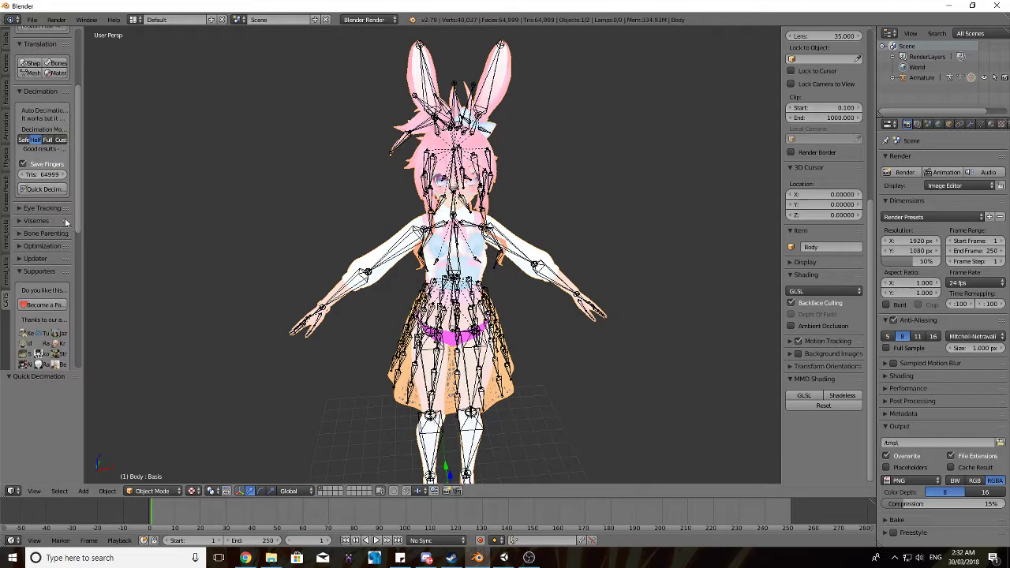
left_click(22, 224)
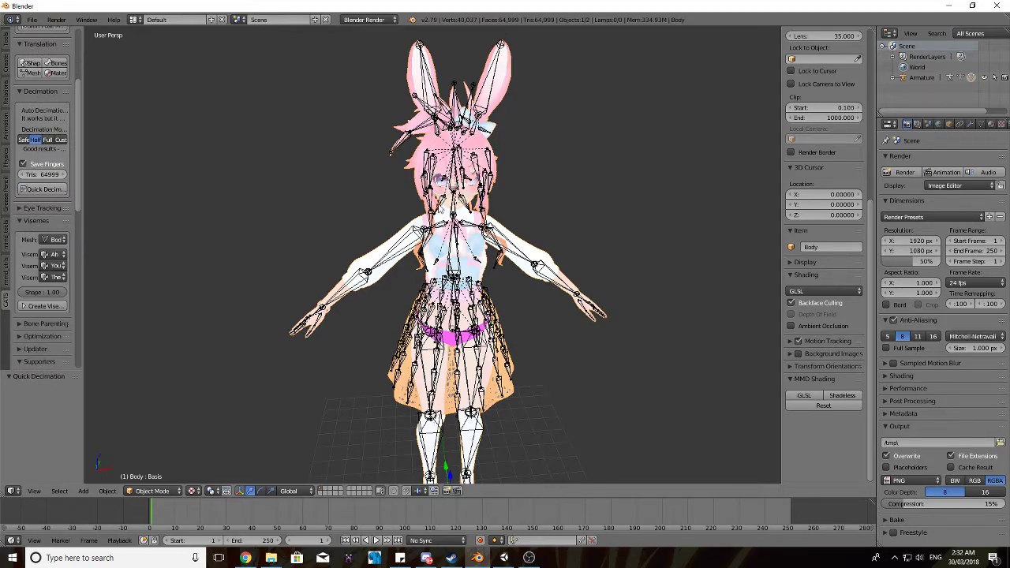
middle_click_drag(131, 211, 239, 205)
scroll(54, 226, "down", 1)
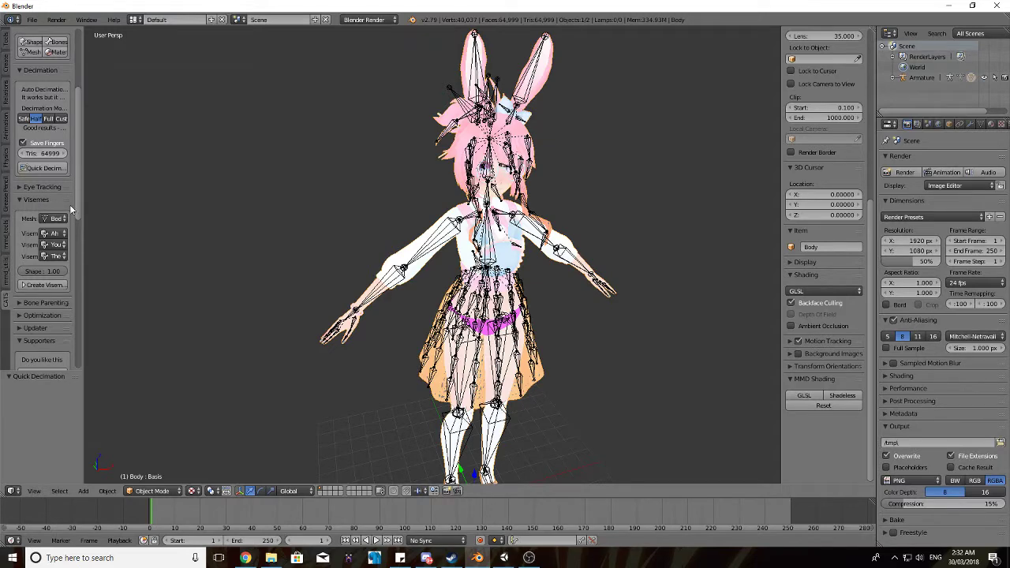
left_click(48, 285)
Create the eye tracking for the Body mesh with the preset bones and blink shapes and an eye movement range of 0.80.
left_click(30, 188)
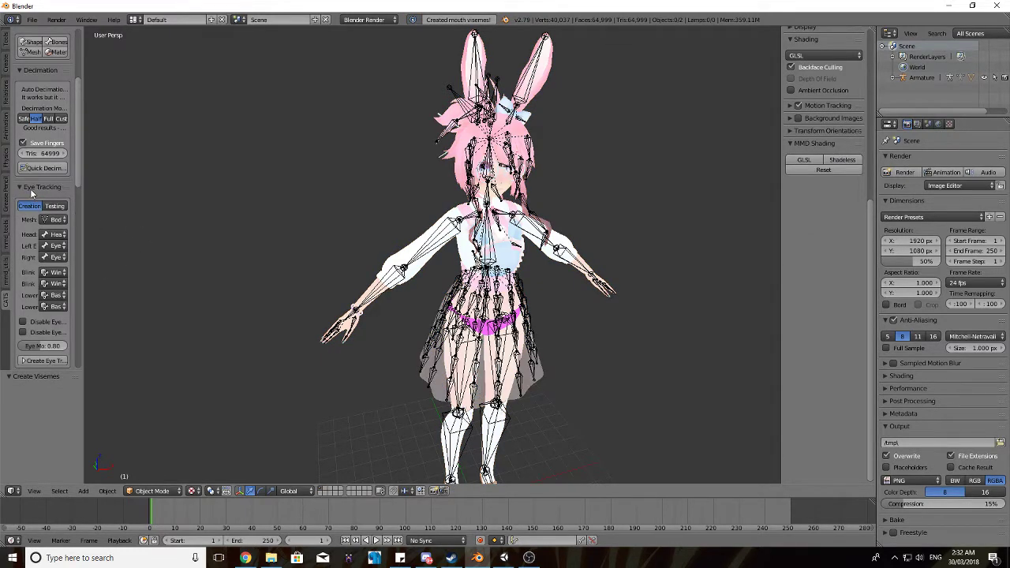
scroll(31, 157, "down", 1)
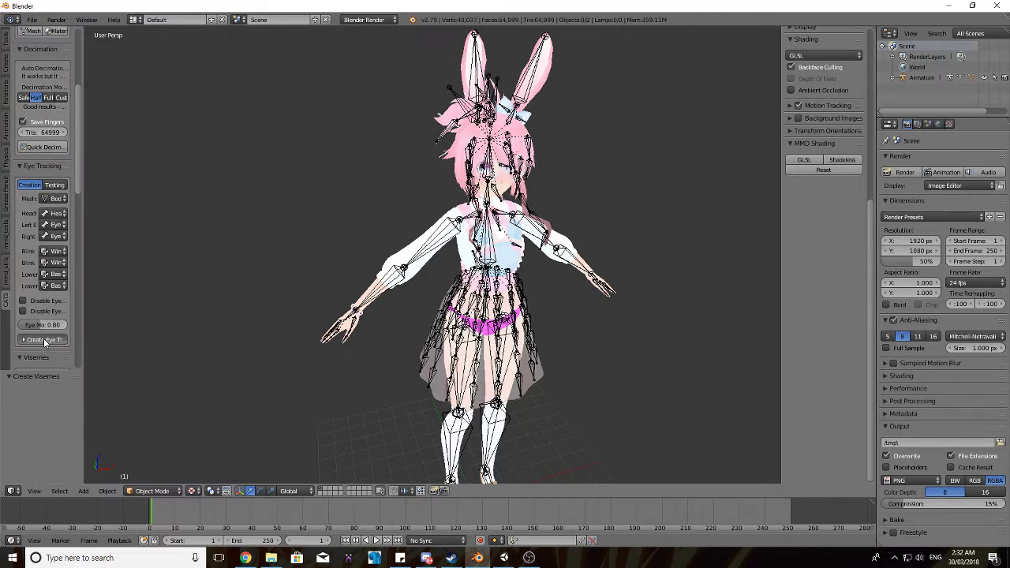
left_click(44, 340)
left_click(45, 340)
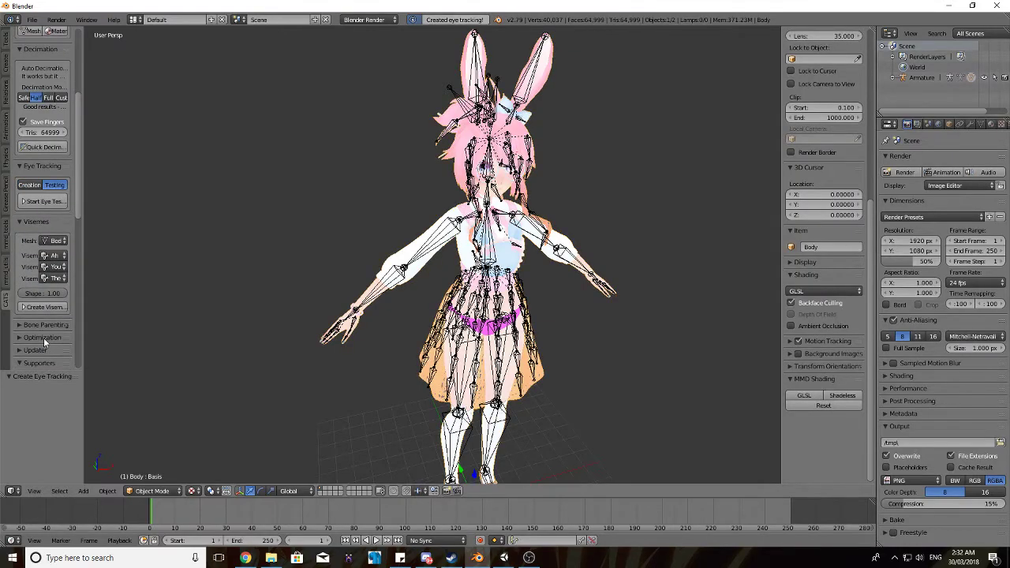
Test the eye tracking up close by rotating the eyes to 10 up-down and -19 left-right, try the blink shape, and stop testing.
scroll(420, 204, "up", 6)
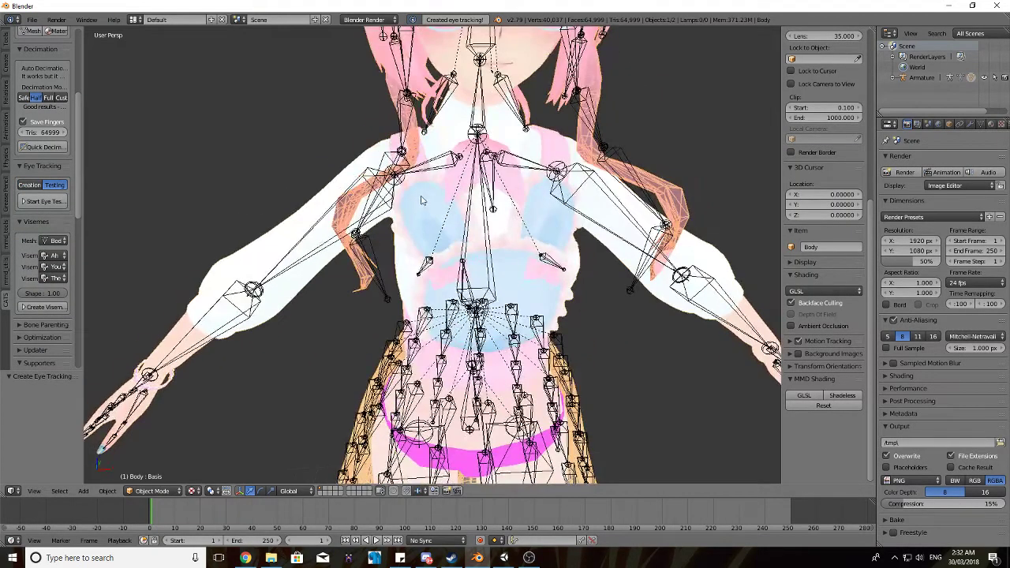
scroll(420, 204, "up", 5, "shift")
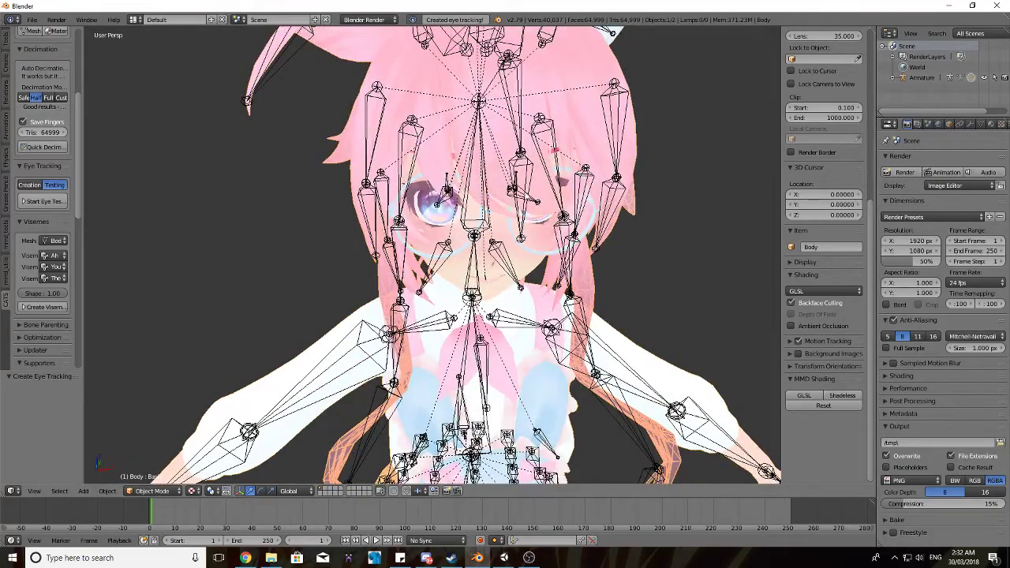
scroll(421, 204, "down", 6, "shift")
scroll(420, 204, "up", 2, "shift")
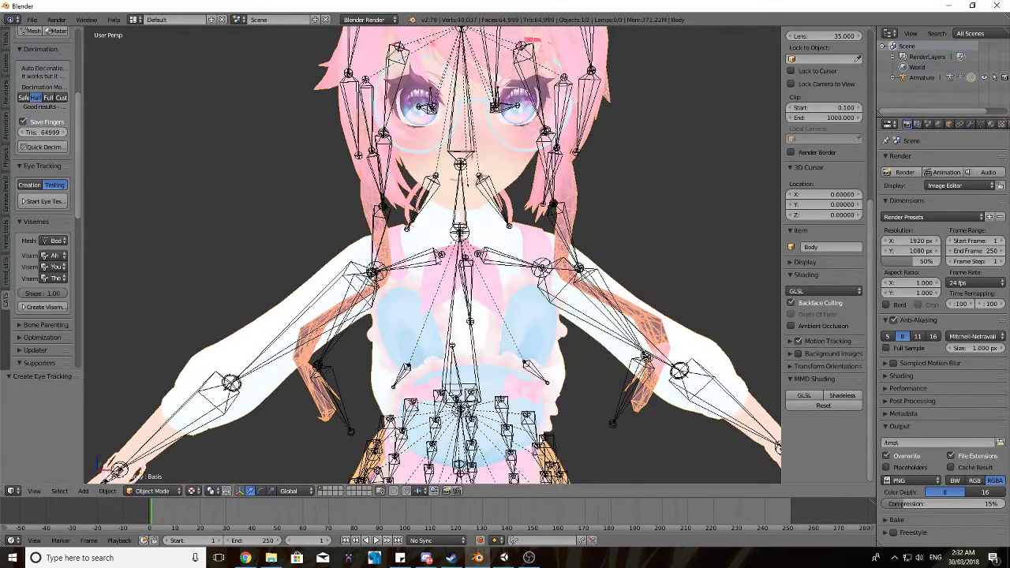
scroll(421, 203, "up", 3)
scroll(421, 203, "down", 3)
scroll(420, 203, "up", 4, "shift")
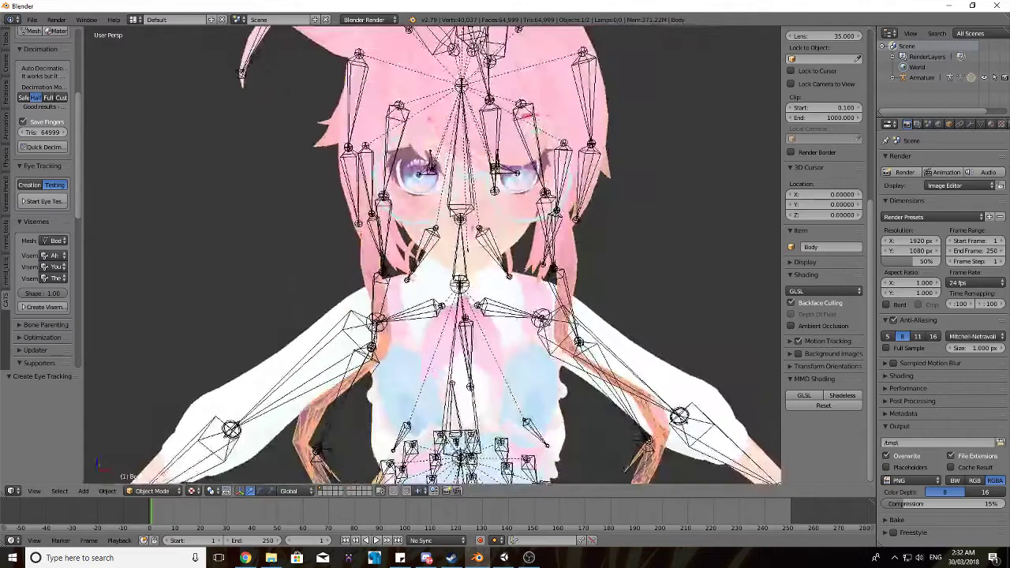
scroll(421, 204, "down", 2, "shift")
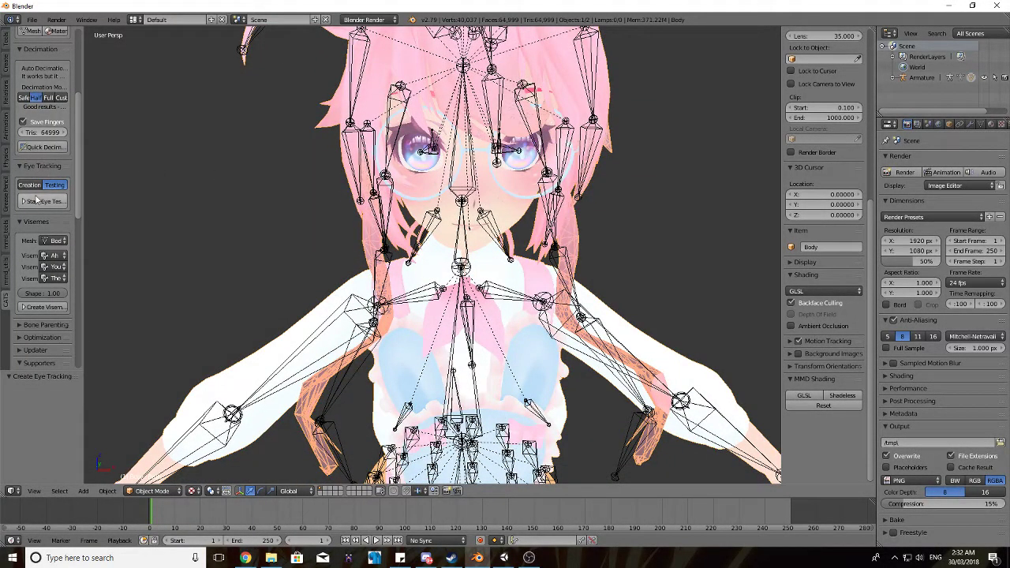
left_click(43, 201)
left_click_drag(43, 202, 56, 212)
left_click(56, 267)
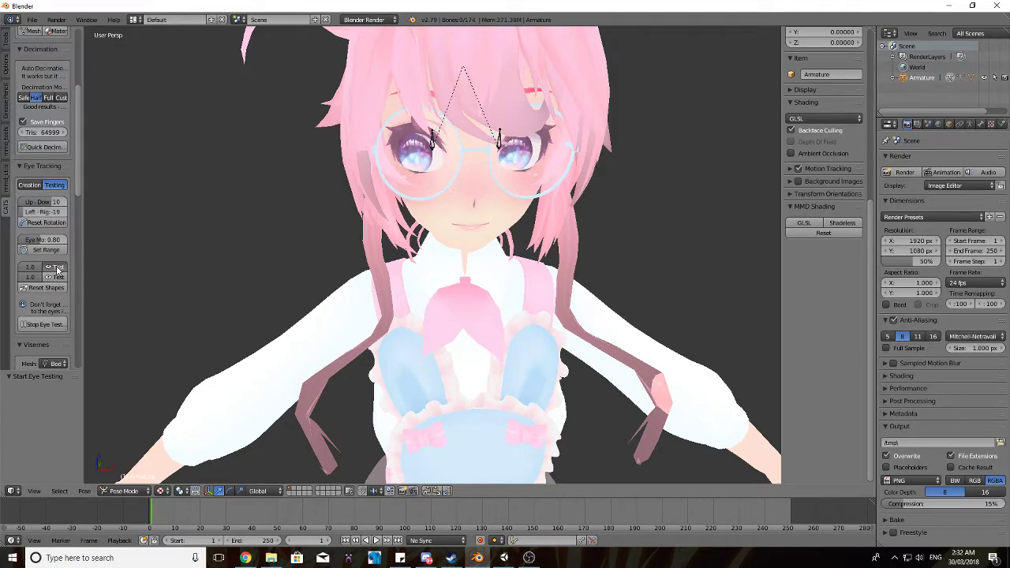
left_click(43, 324)
scroll(255, 245, "down", 2)
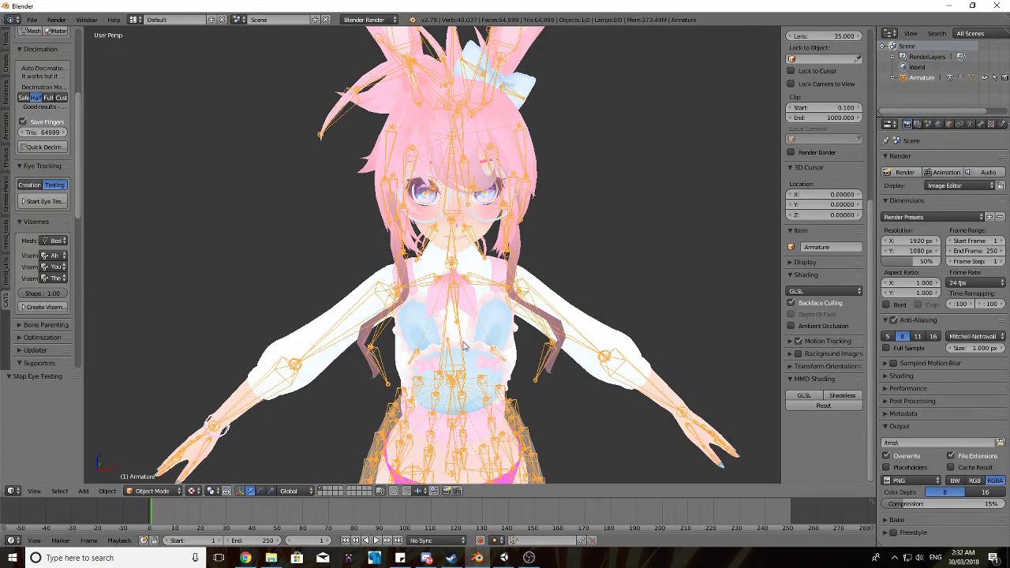
Switch to Unity and locate the Tda Cinnabunn Bunny by Miyu folder among the VRChat Models in File Explorer, checking its contents.
left_click(504, 558)
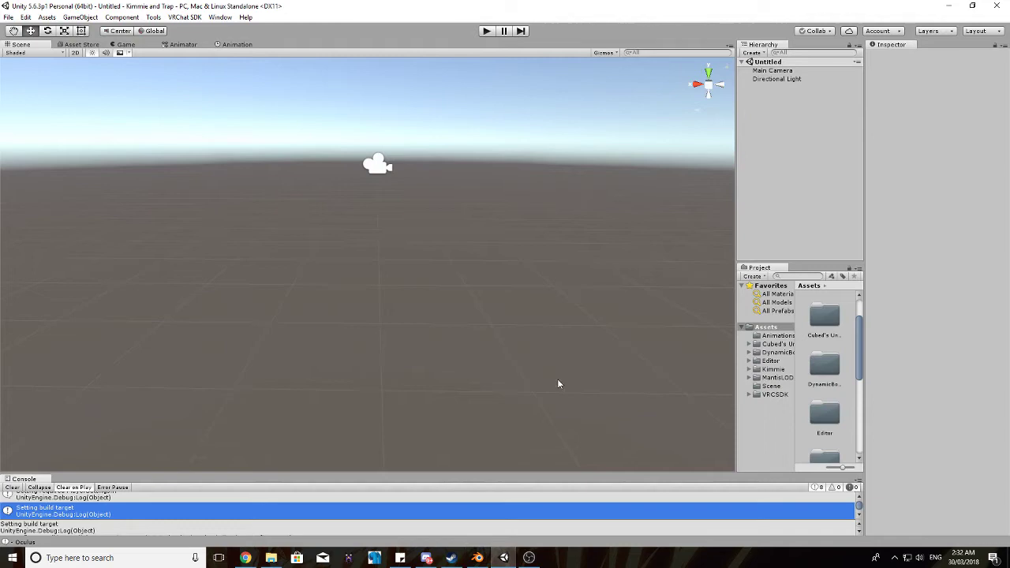
left_click(271, 558)
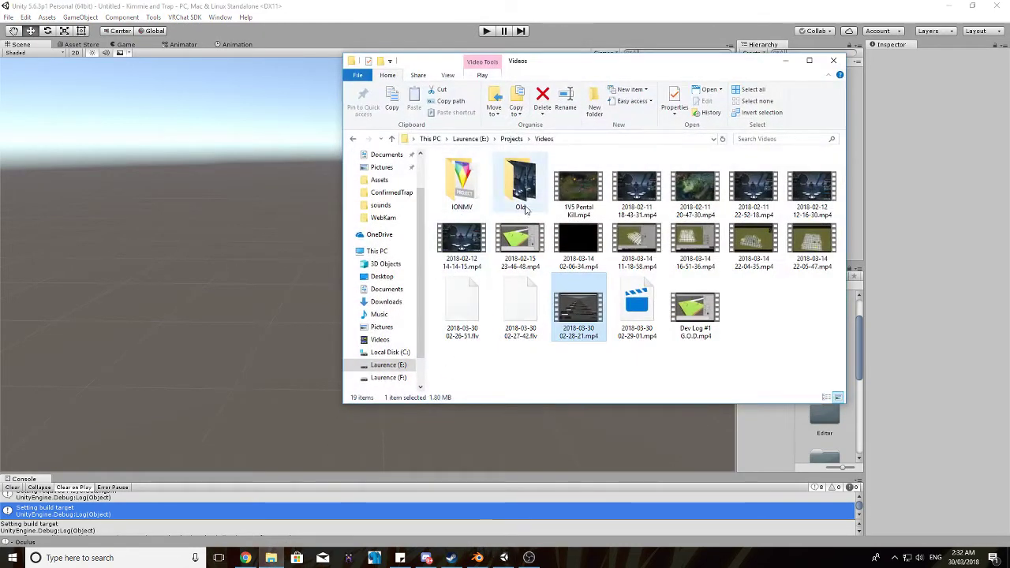
left_click(353, 139)
left_click(353, 139)
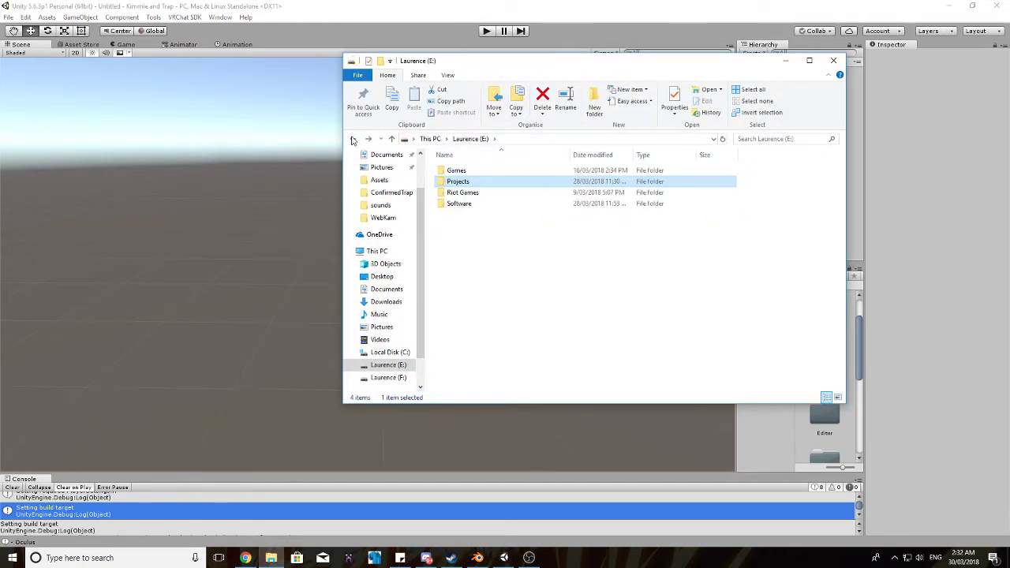
left_click(352, 139)
left_click_drag(725, 63, 510, 62)
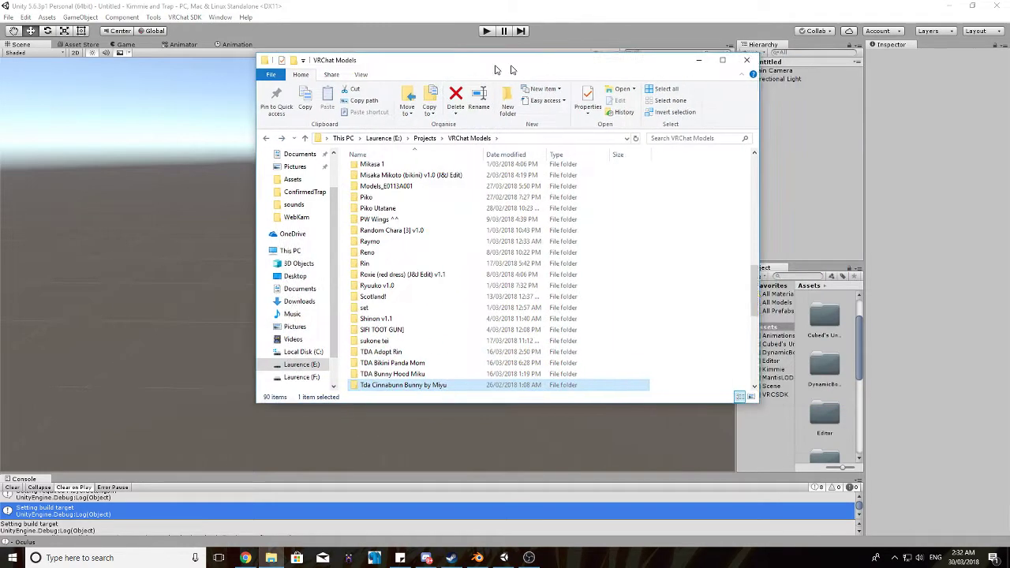
double_click(302, 386)
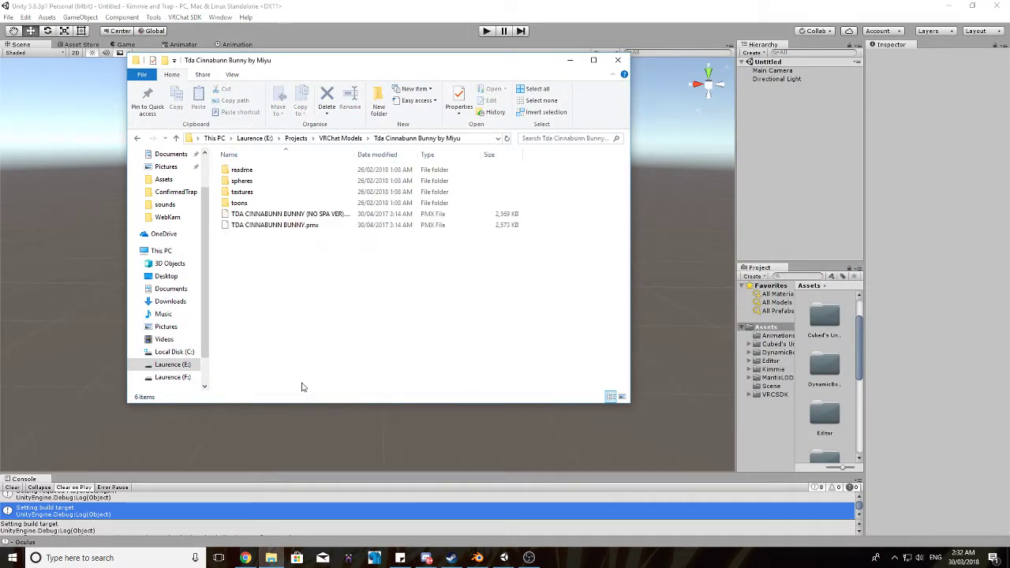
left_click_drag(290, 258, 338, 204)
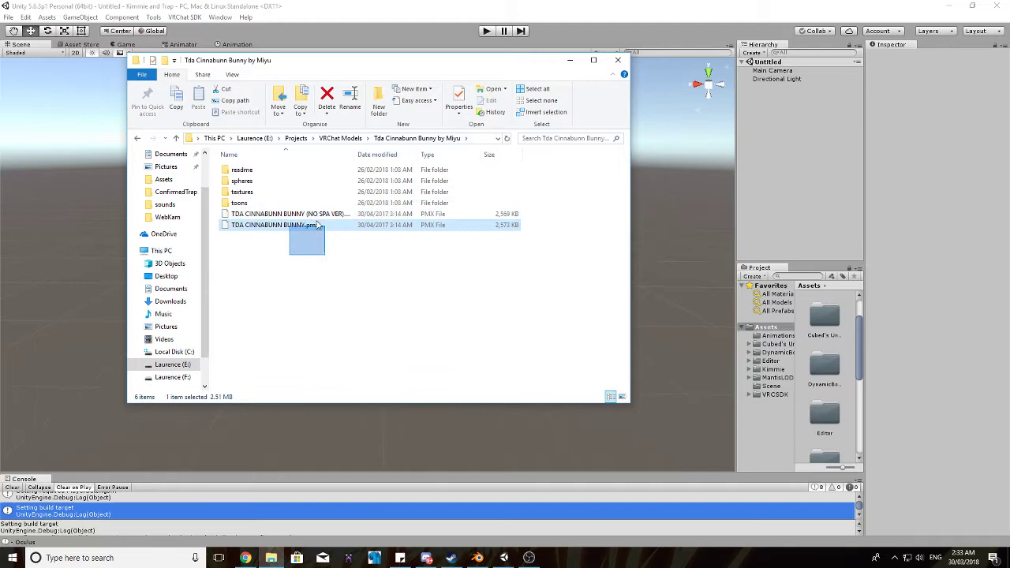
key("alt+Left")
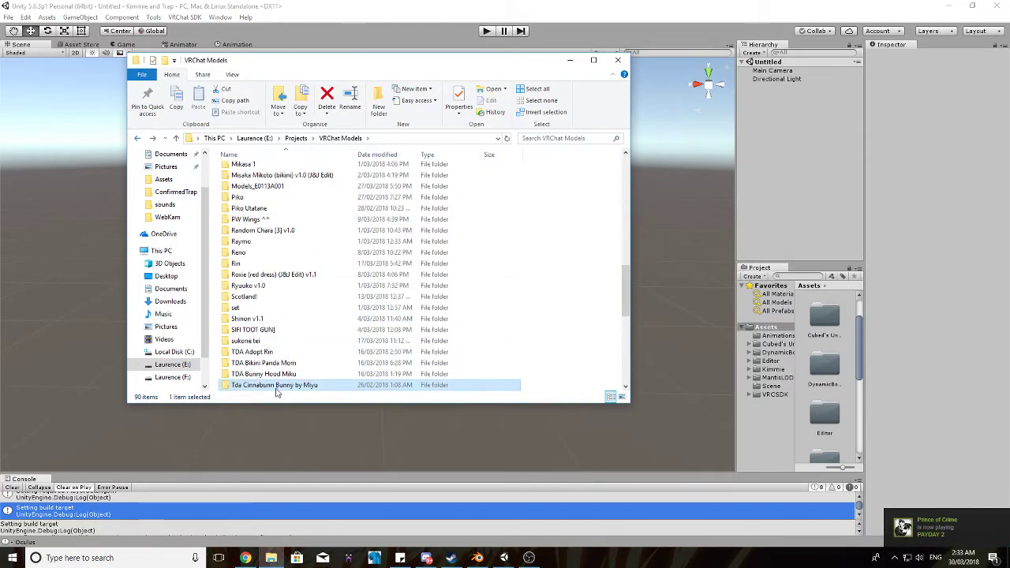
Import the Tda Cinnabunn Bunny by Miyu folder into the Unity project's Assets, clear the console messages and view the imported files.
left_click_drag(269, 387, 763, 328)
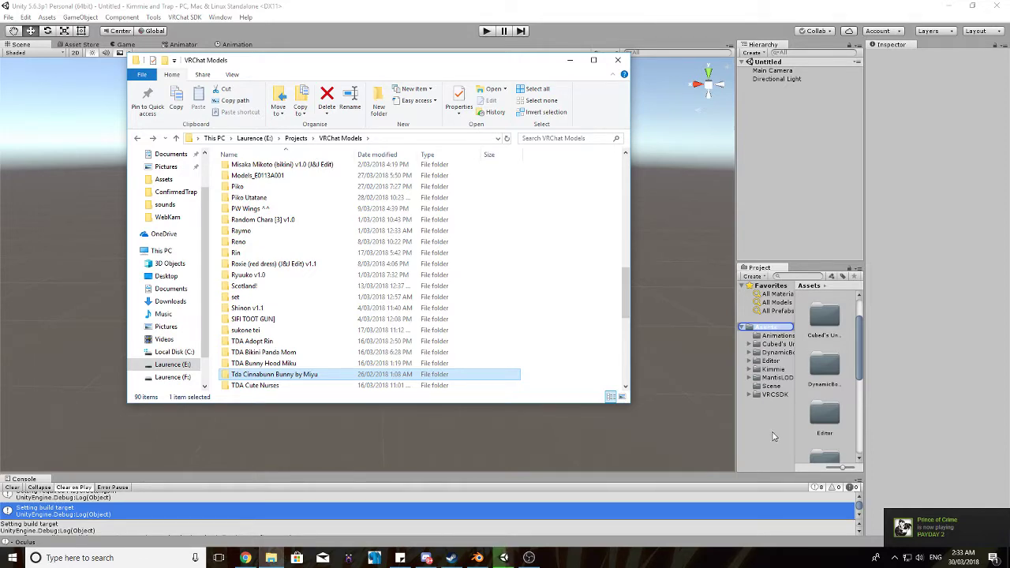
left_click(769, 420)
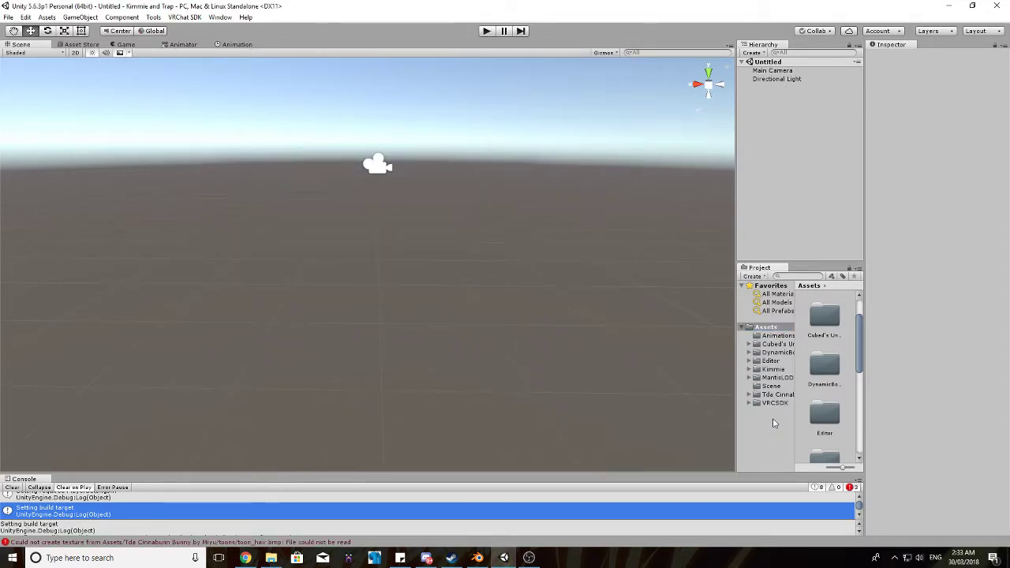
left_click(9, 488)
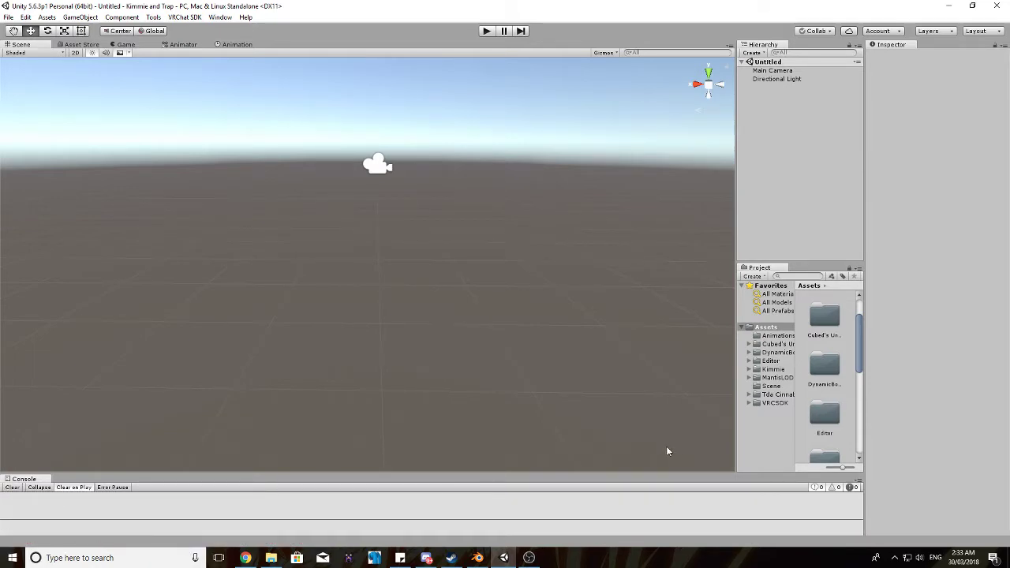
left_click(778, 395)
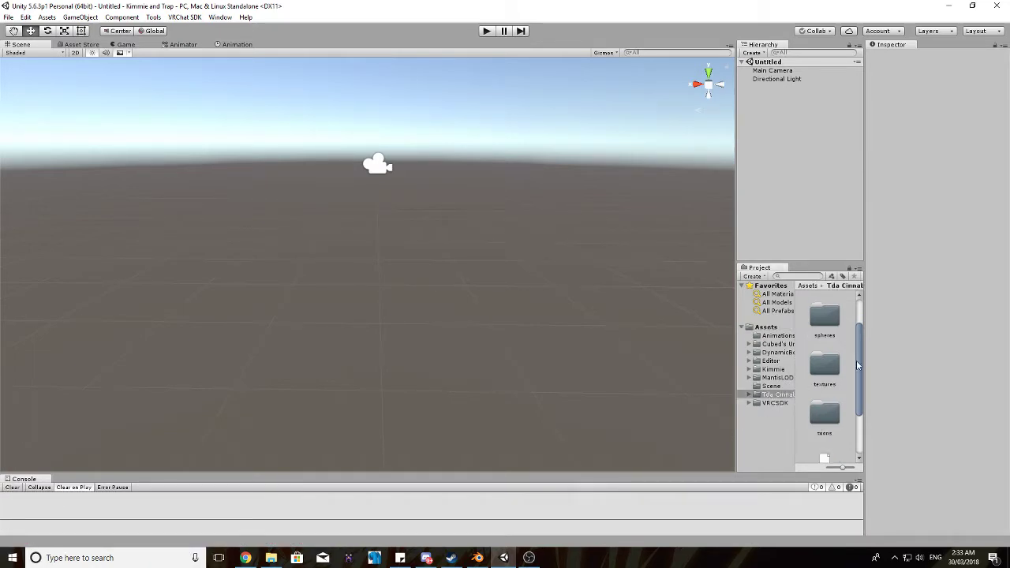
scroll(825, 410, "down", 3)
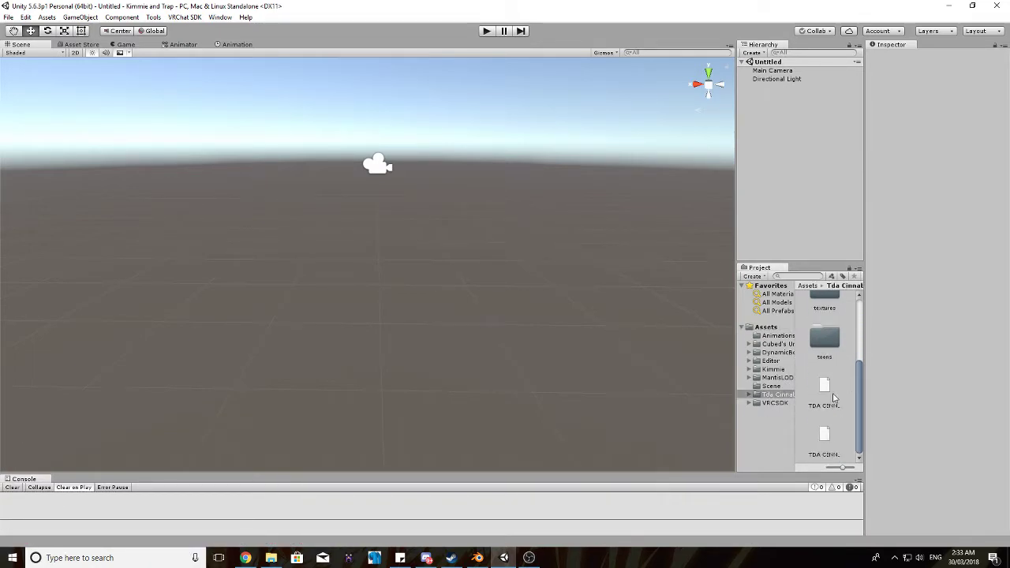
Switch to Blender and start an FBX export, choosing Assets\Tda Cinnabunn Bunny by Miyu in the Kimmie and Trap project as destination.
left_click(478, 558)
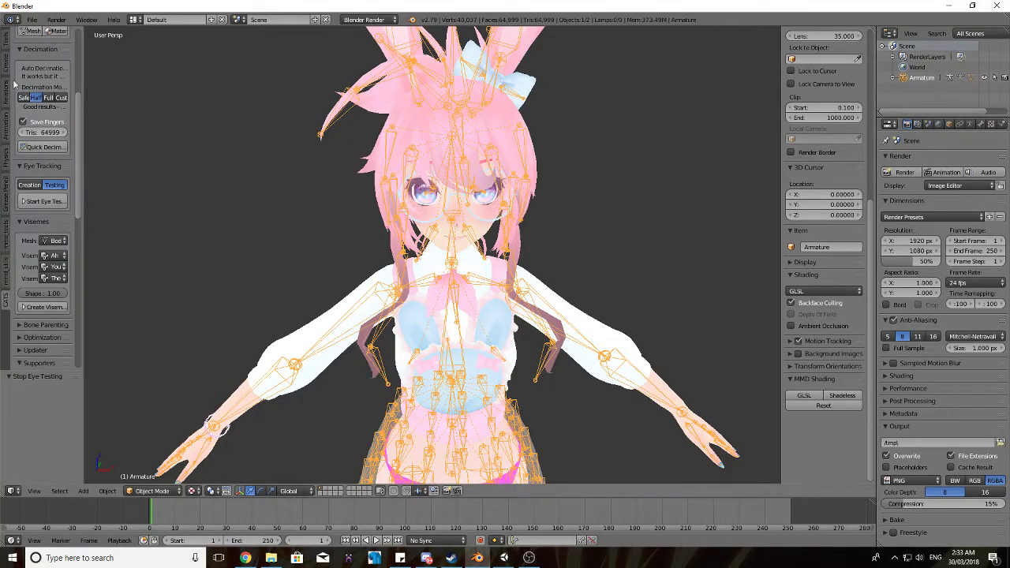
left_click(31, 19)
mouse_move(76, 229)
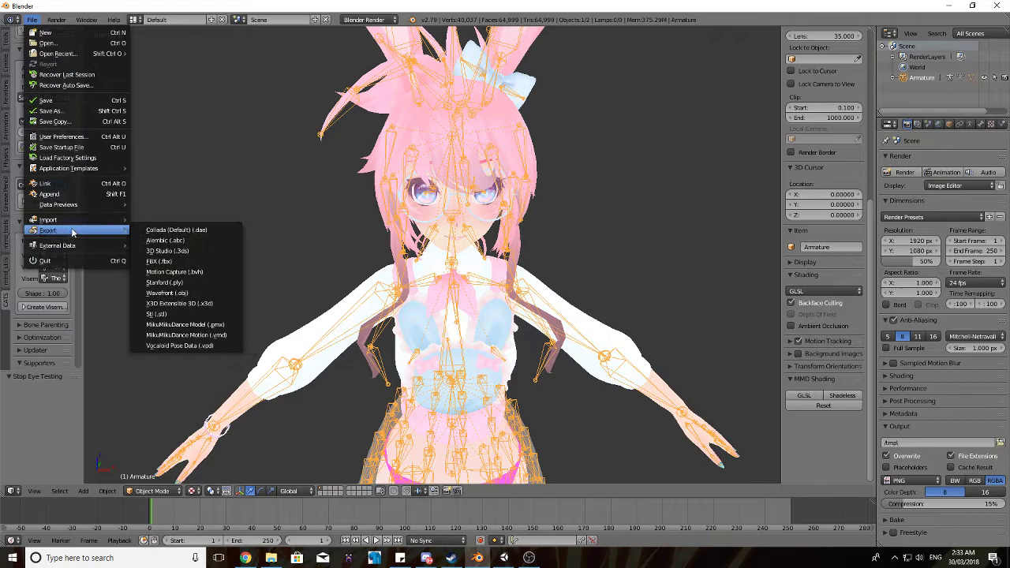
left_click(194, 261)
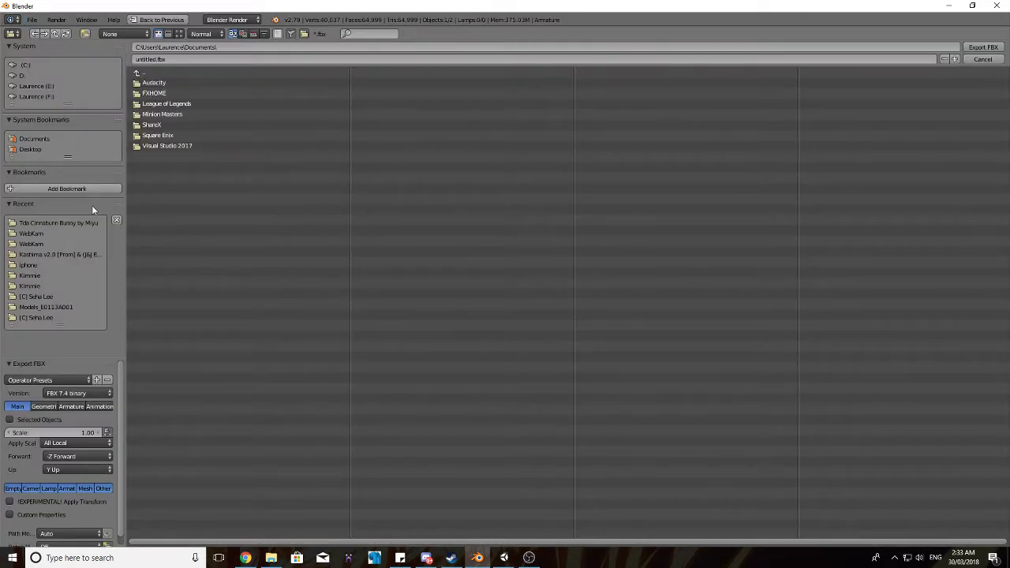
left_click(51, 296)
left_click(155, 73)
left_click(154, 72)
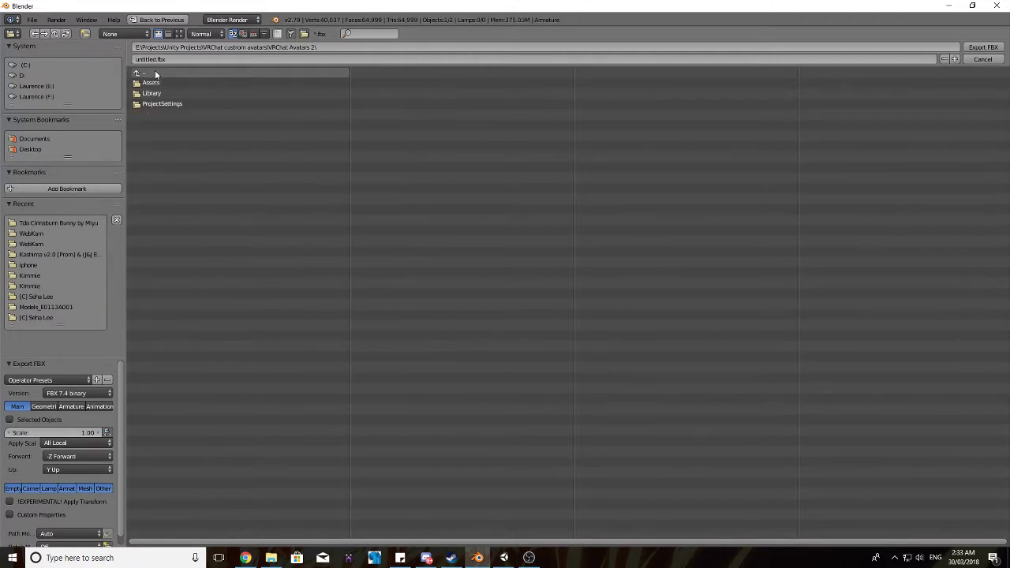
left_click(155, 72)
left_click(162, 114)
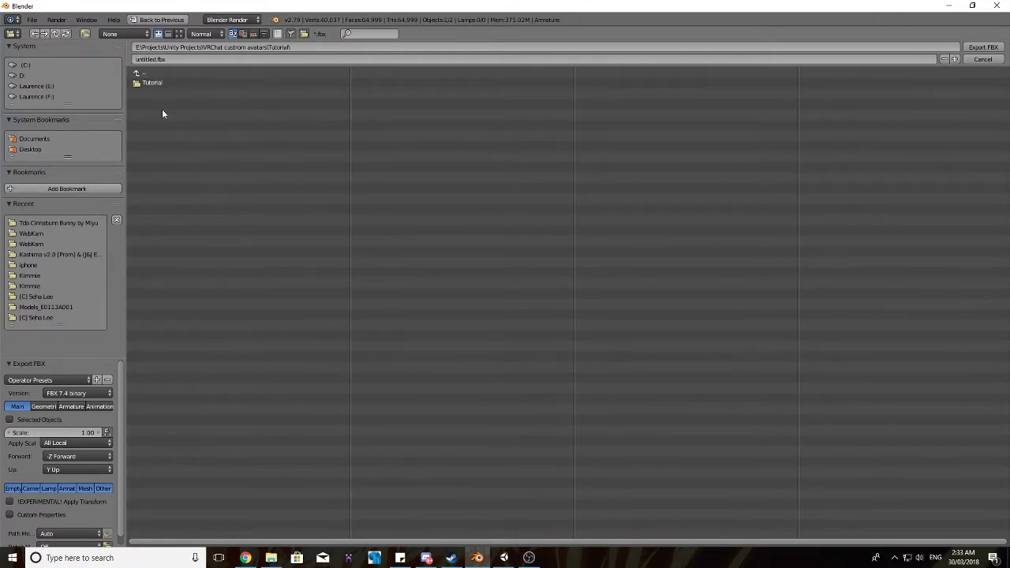
left_click(154, 72)
left_click(154, 102)
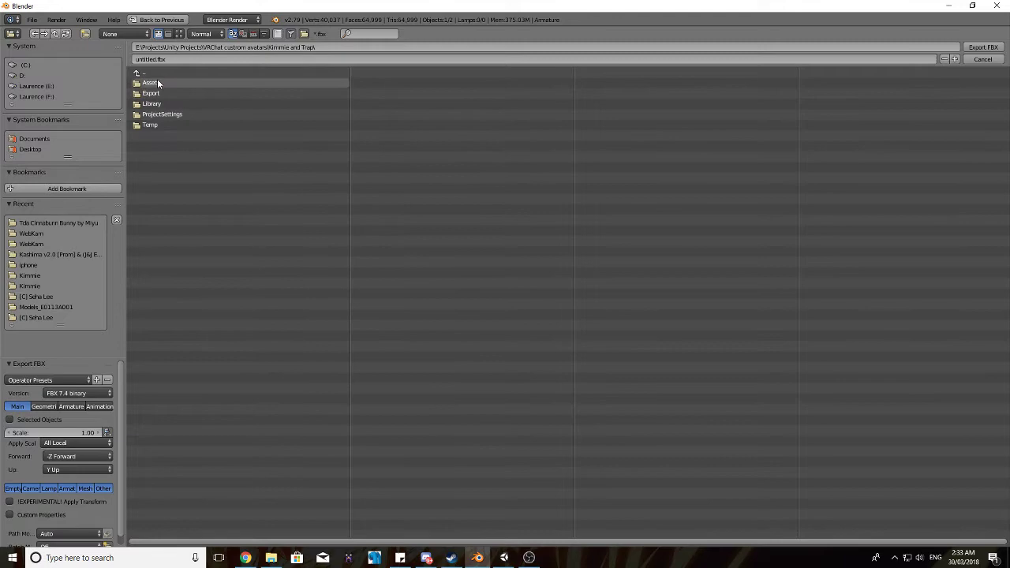
left_click(157, 82)
left_click(182, 156)
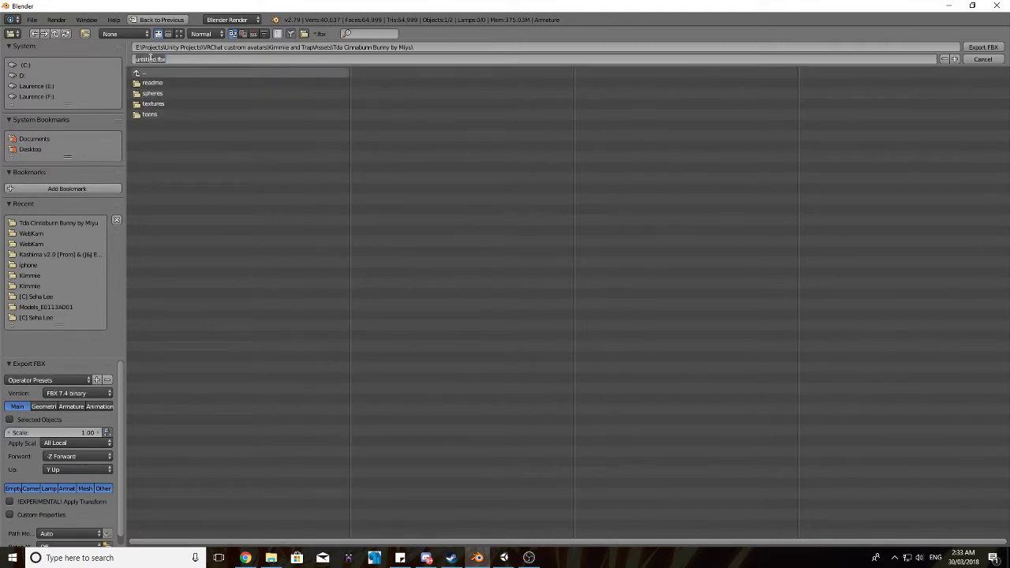
Name the export file Model and export the avatar as FBX.
type("Model")
left_click(971, 47)
left_click(980, 49)
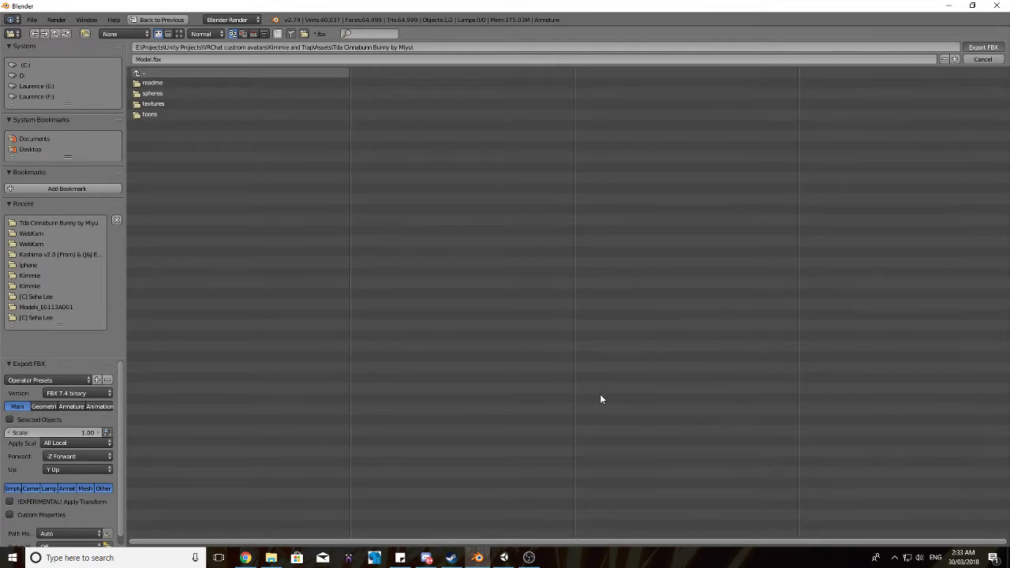
Switch to Unity and select the exported Model asset in the Tda Cinnabunn Bunny by Miyu folder.
key("alt+Tab")
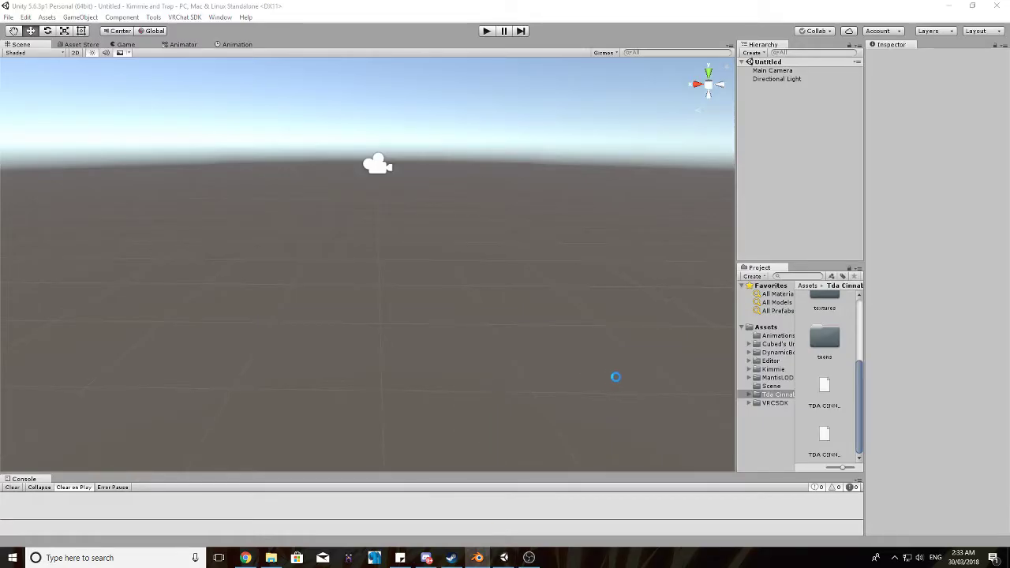
left_click(528, 558)
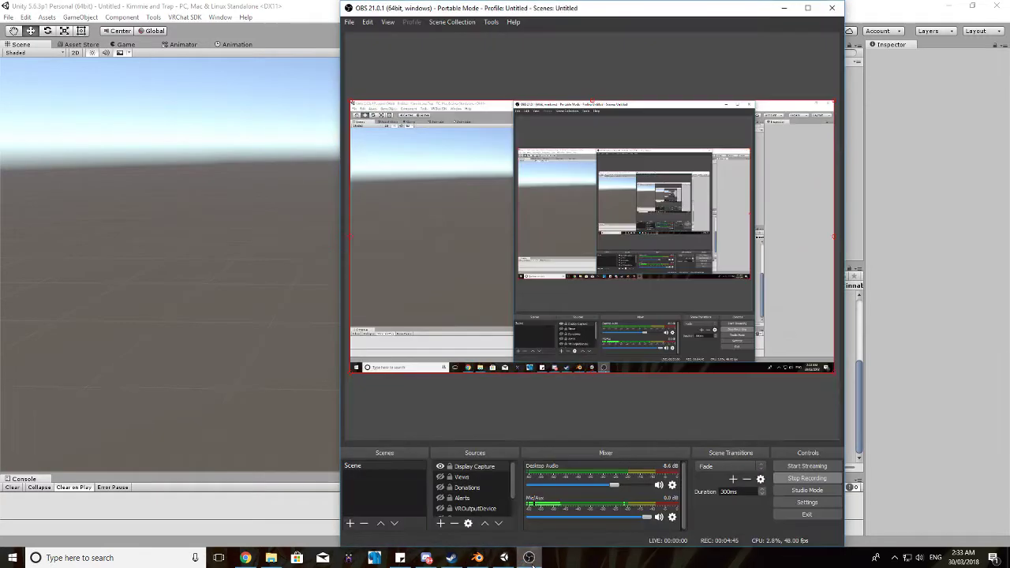
left_click(529, 558)
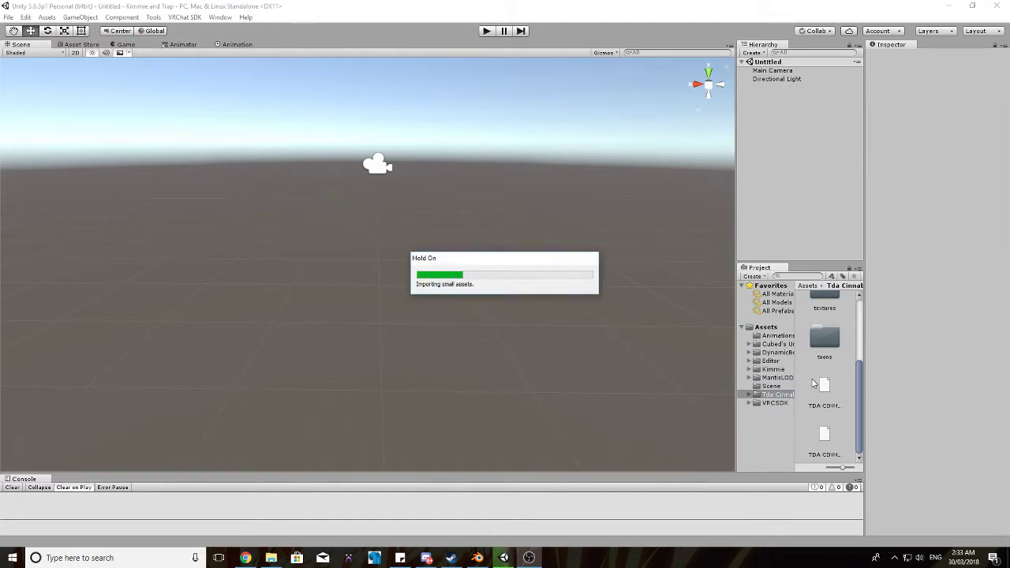
left_click(826, 439)
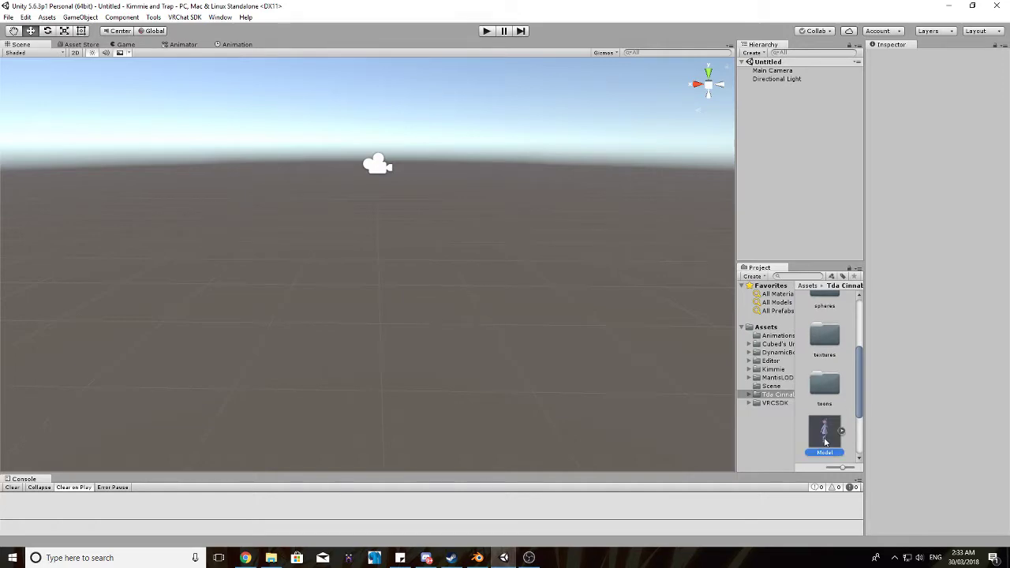
Set the Model's rig animation type to Humanoid, apply the import settings and open the avatar configuration.
left_click(974, 90)
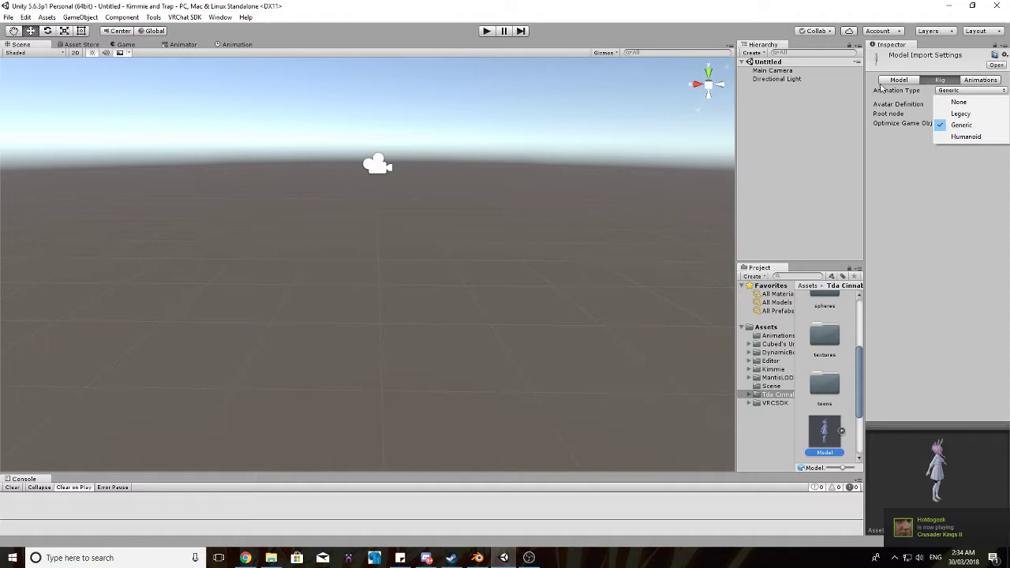
left_click(961, 124)
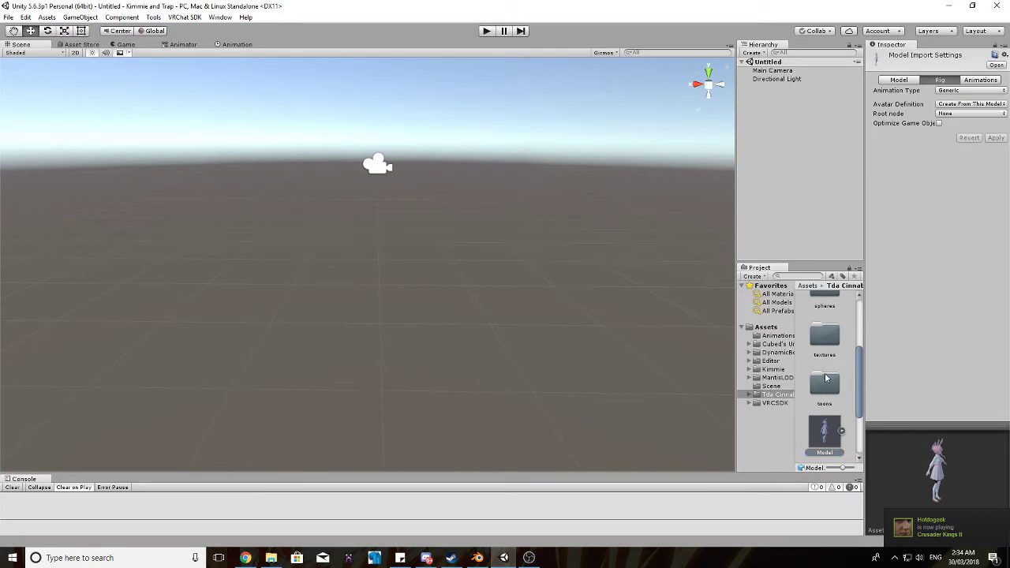
left_click(946, 81)
left_click(971, 90)
left_click(969, 136)
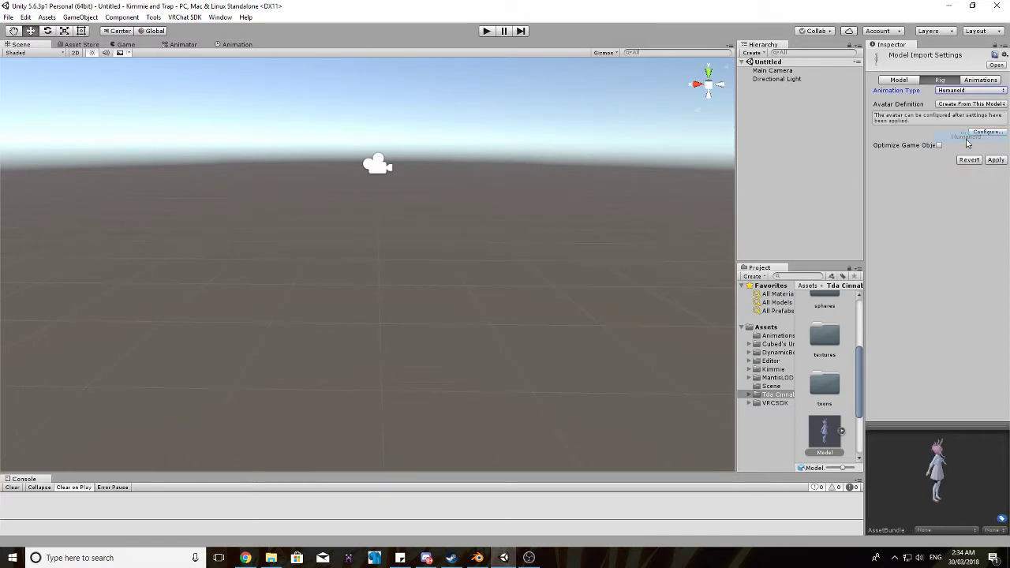
left_click(988, 132)
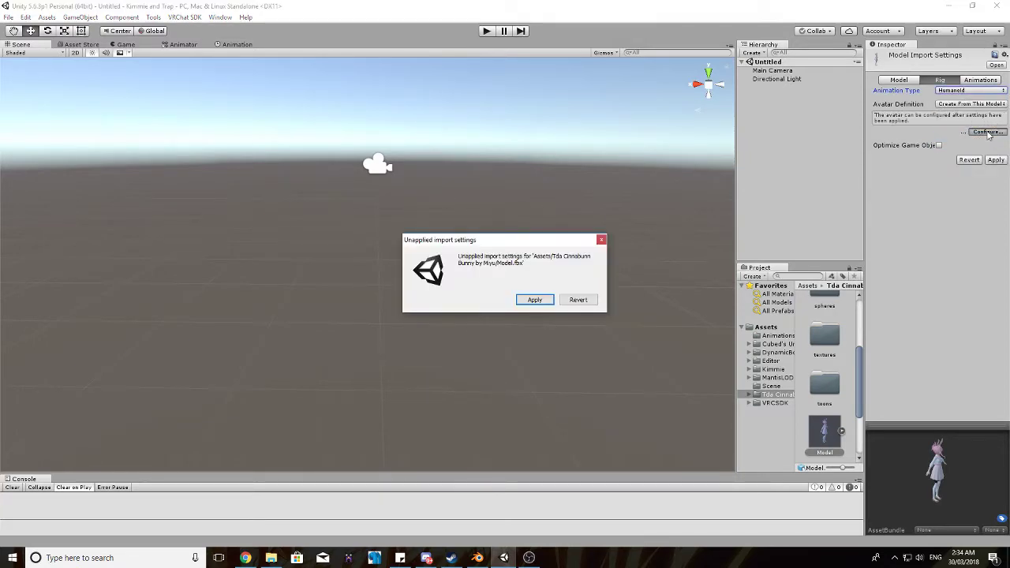
left_click(536, 303)
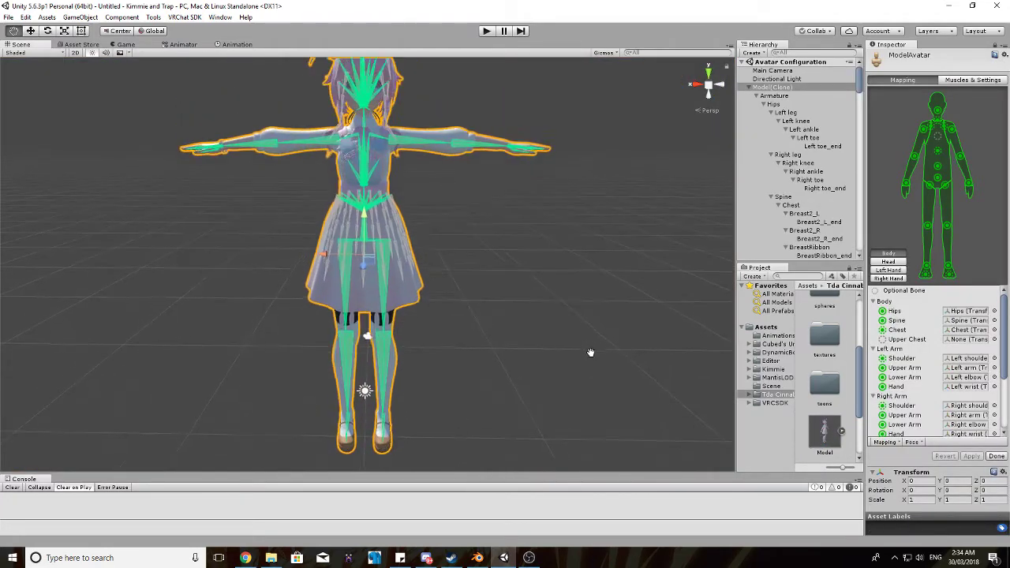
Check the avatar's body and head bone mapping, clear the FrontHair2_2 bone from the Jaw slot and finish the configuration.
right_click_drag(502, 255, 541, 236)
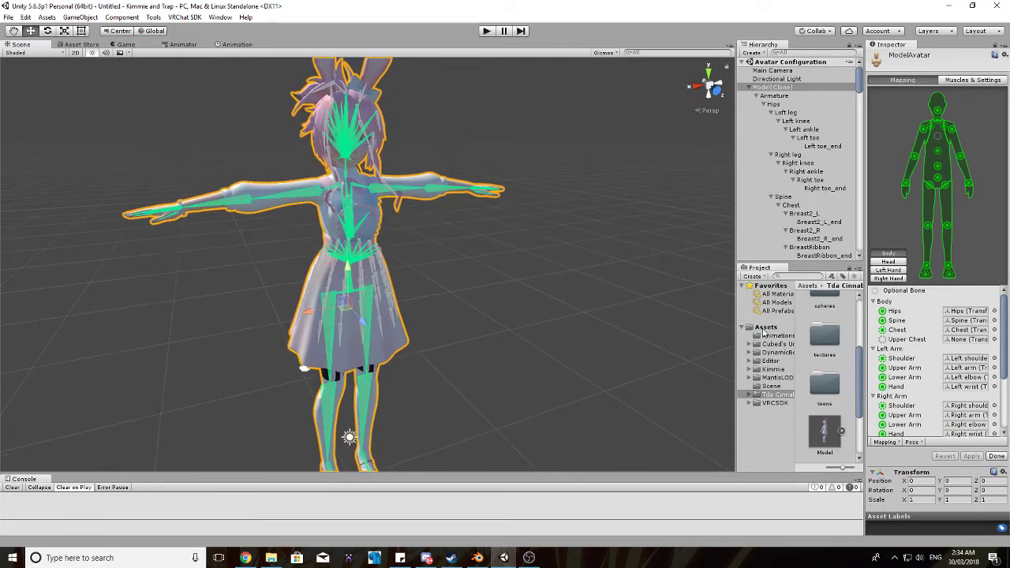
right_click_drag(531, 197, 456, 171)
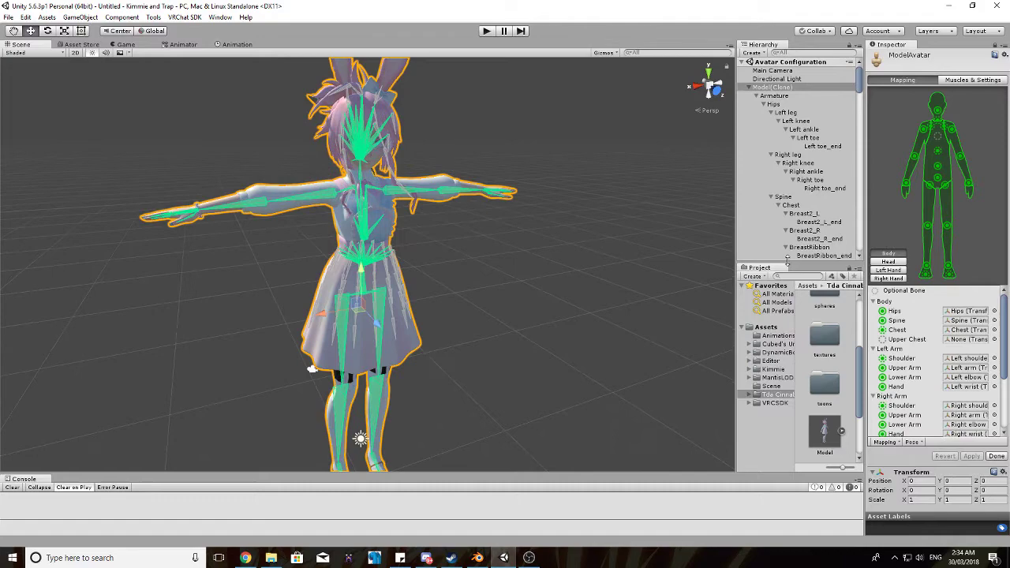
left_click(886, 261)
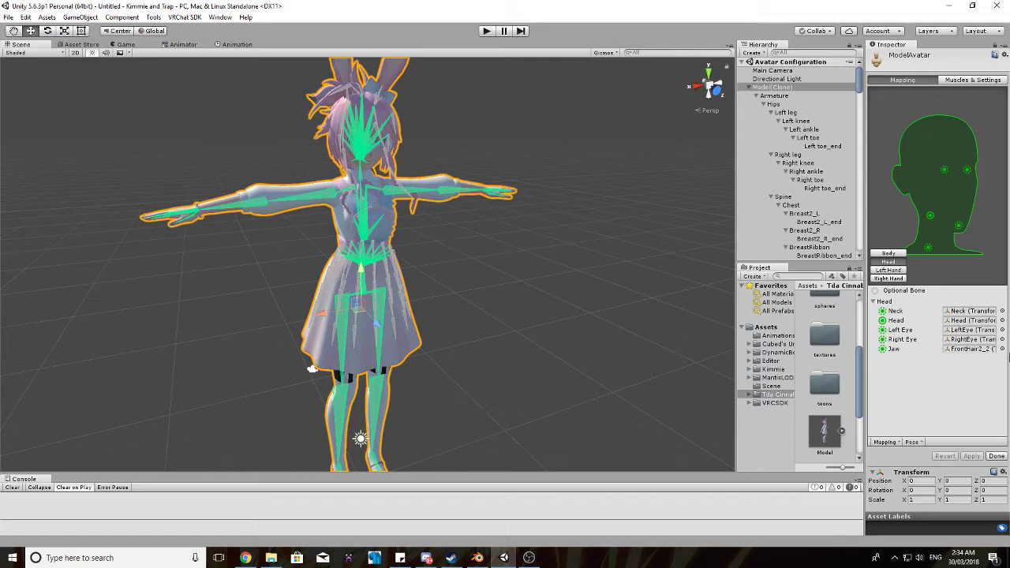
left_click(1002, 348)
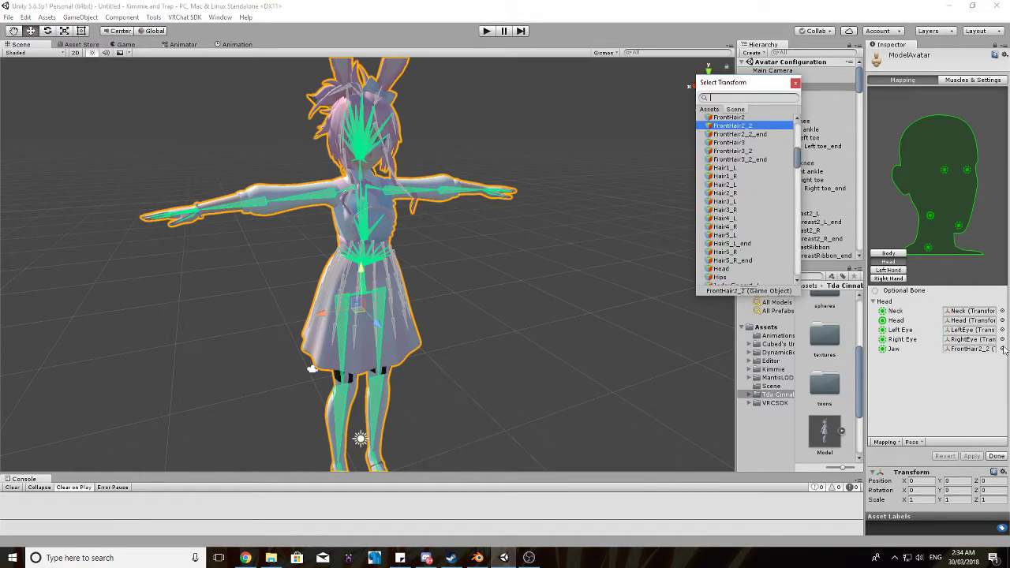
left_click(795, 83)
left_click(958, 226)
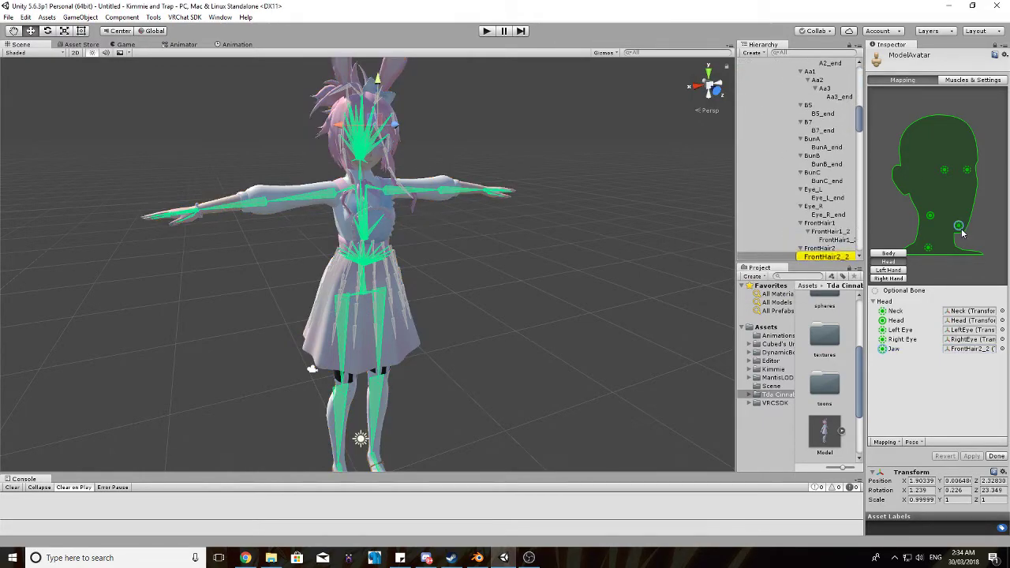
key("Delete")
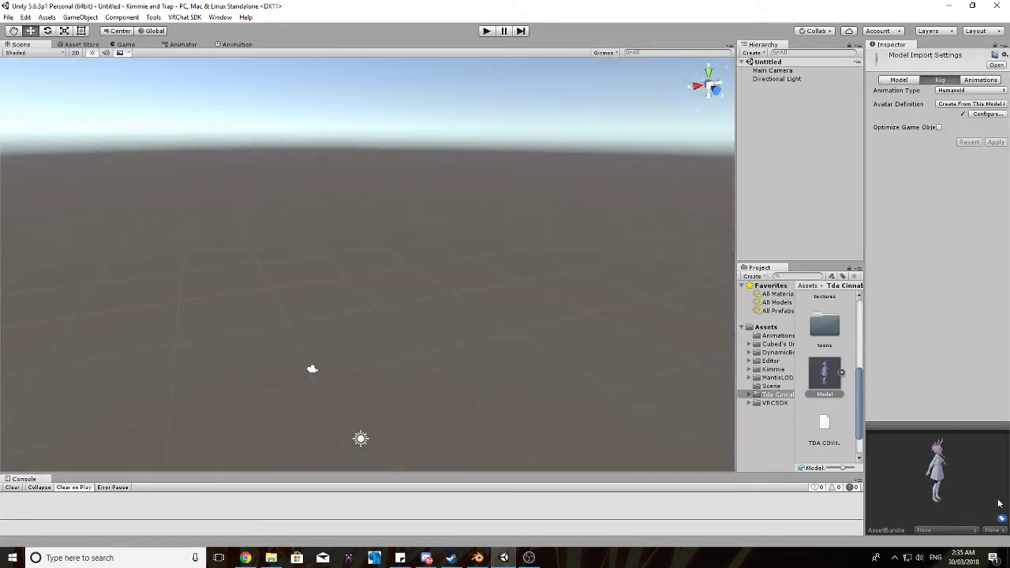
Place the Model in the scene and set its position to 0 on X, Y and Z.
left_click_drag(826, 373, 363, 437)
type("0")
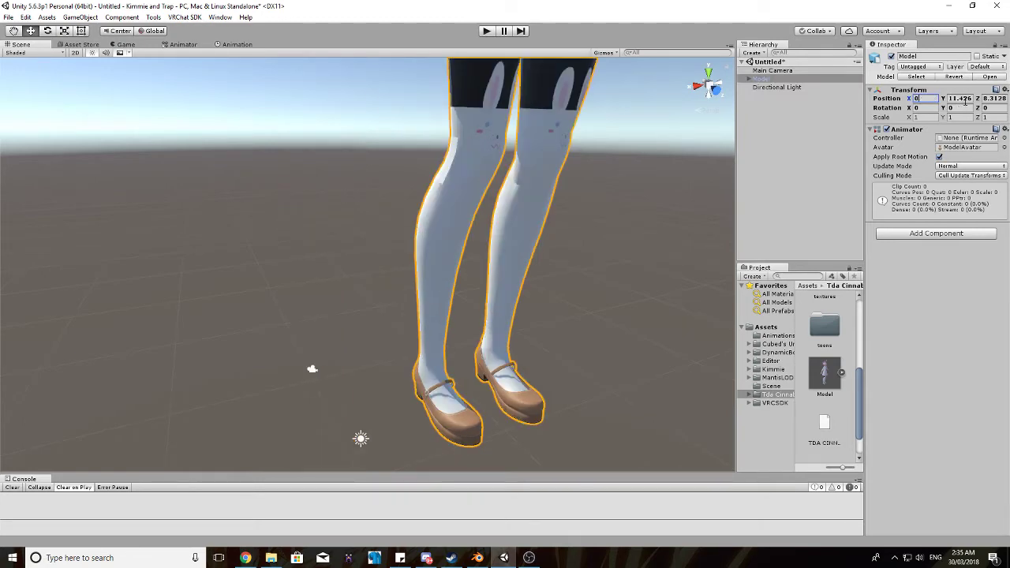
key("Tab")
type("0")
key("Tab")
type("0")
Scale the Model to 0.08 on X, Y and Z and frame it in the scene view.
left_click(932, 118)
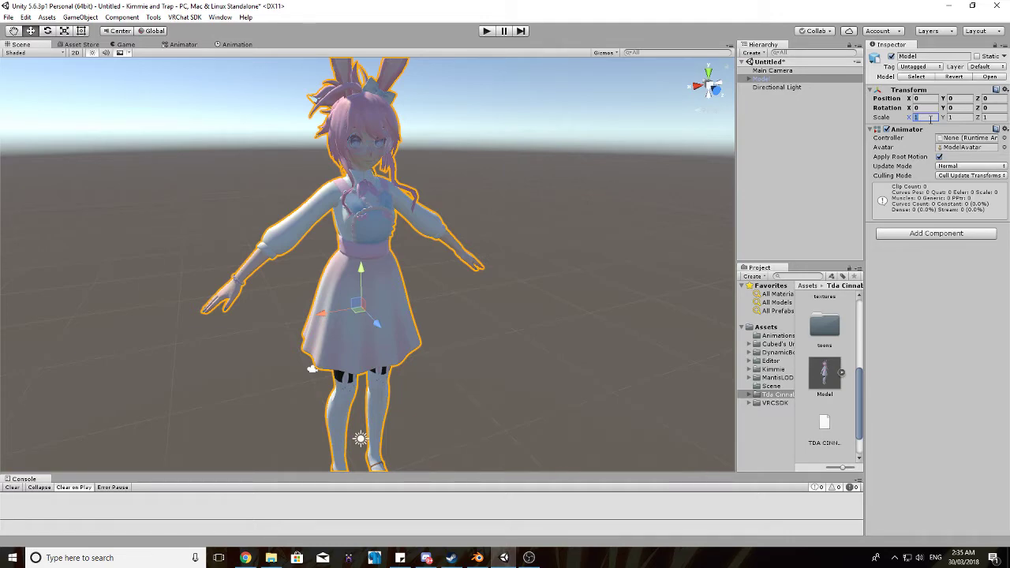
type("0.1")
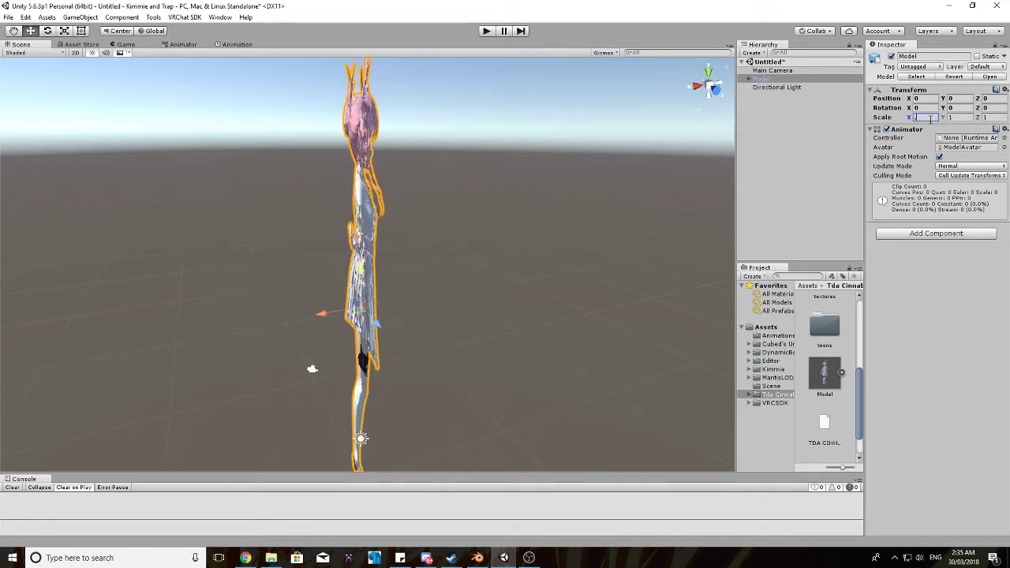
type("0.08")
key("Tab")
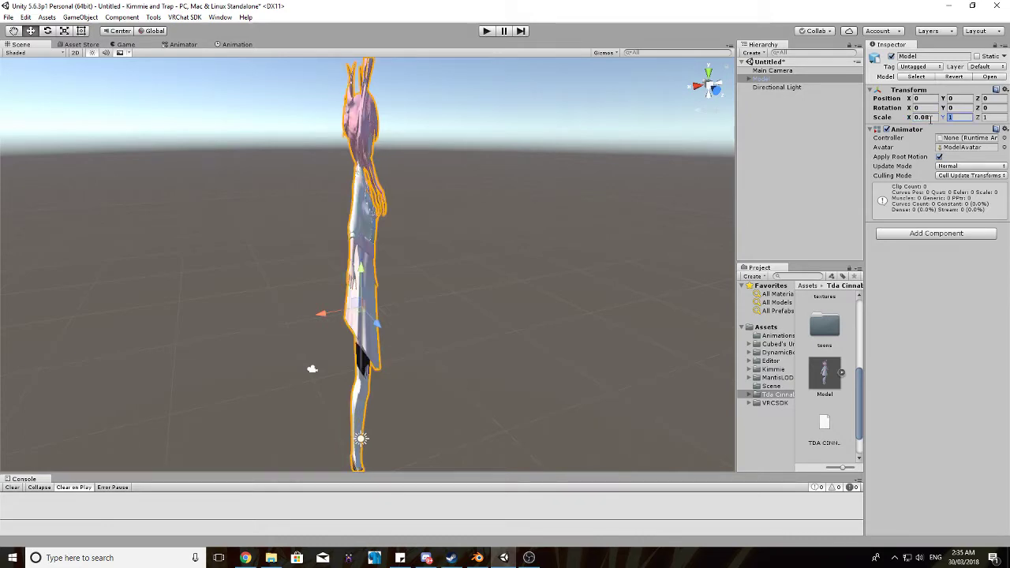
type("0.08")
key("Tab")
type("0.08")
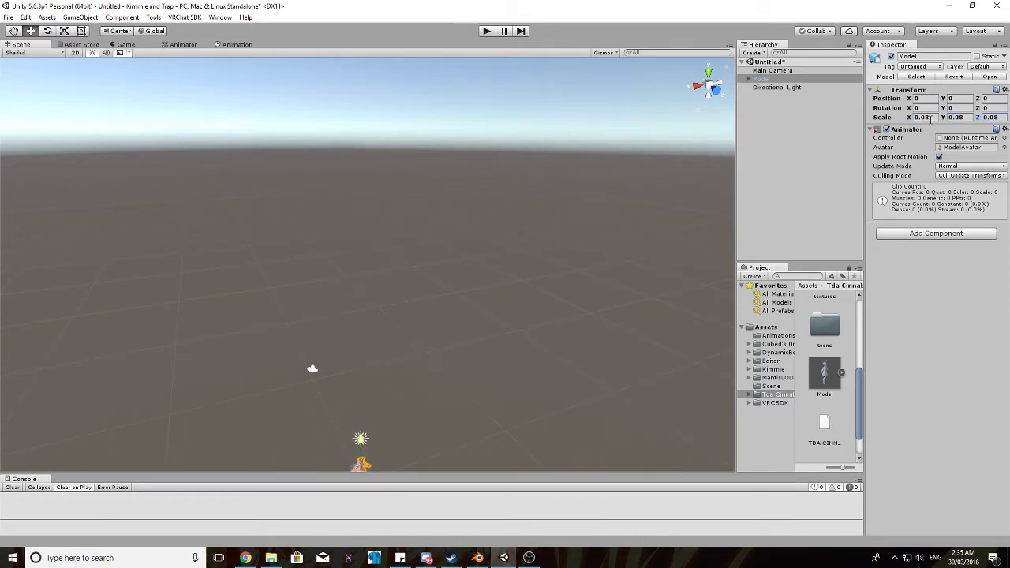
double_click(763, 79)
scroll(573, 218, "up", 4)
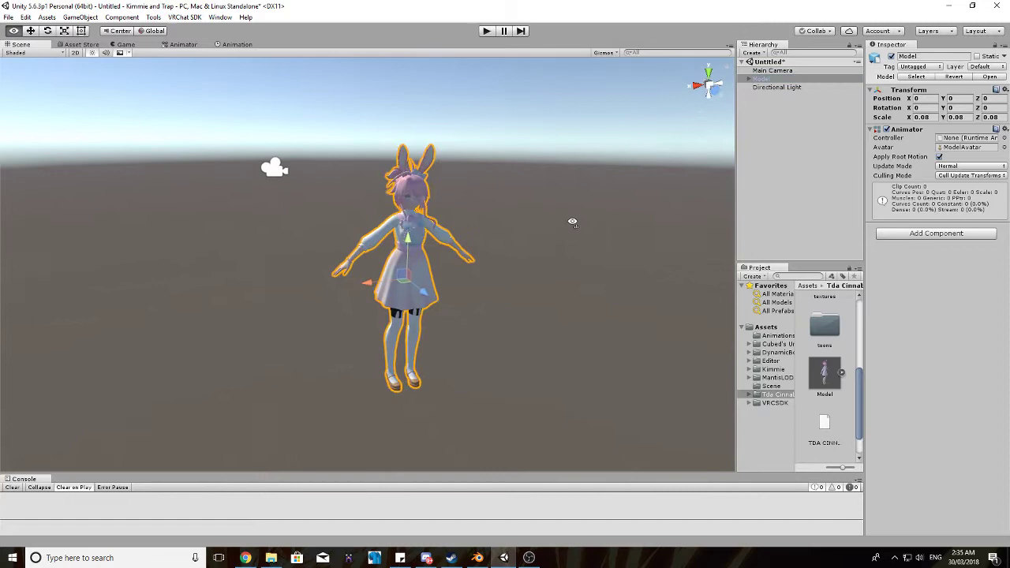
left_click_drag(530, 204, 541, 292, "alt")
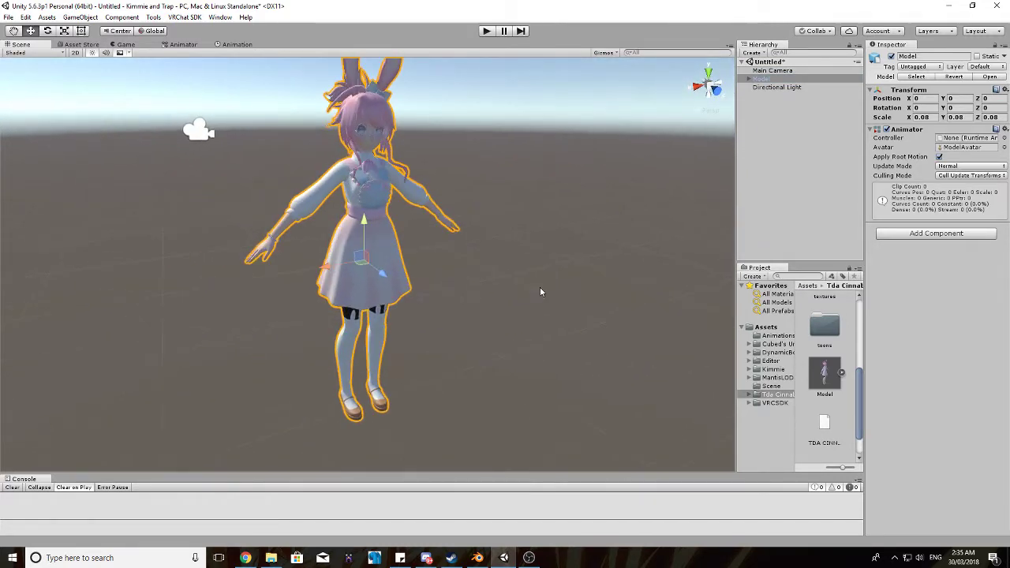
Examine the materials on the Model's Body mesh and the CubedParadox shader options available for the Dress_1 material.
left_click(748, 79)
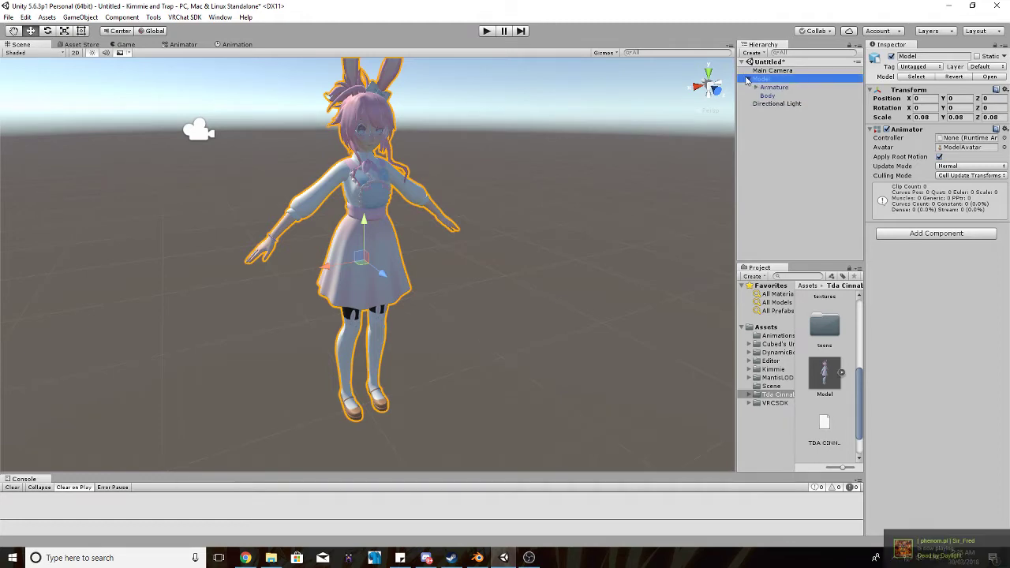
left_click(783, 96)
scroll(951, 299, "down", 2)
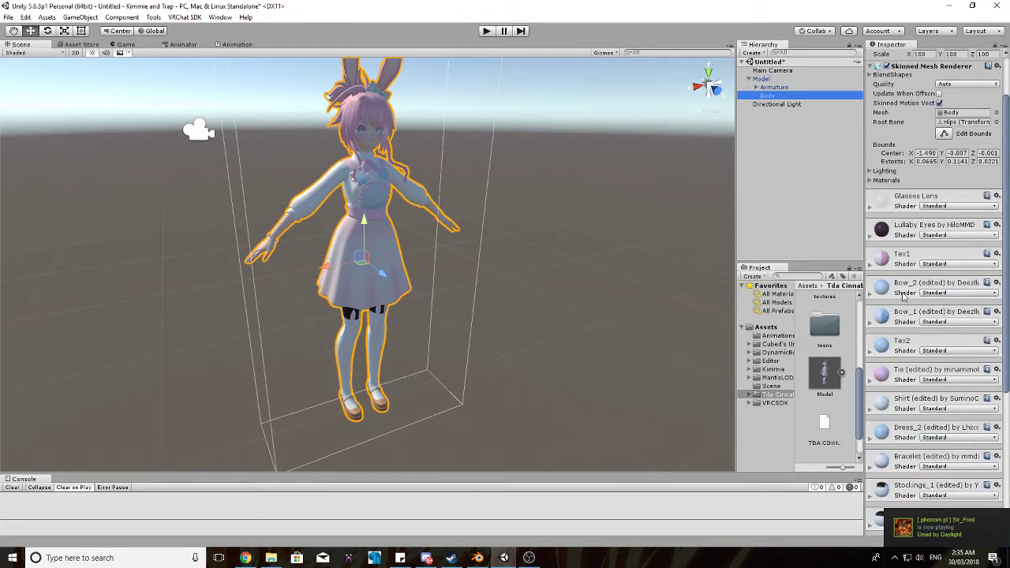
scroll(902, 349, "down", 3)
scroll(900, 352, "down", 3)
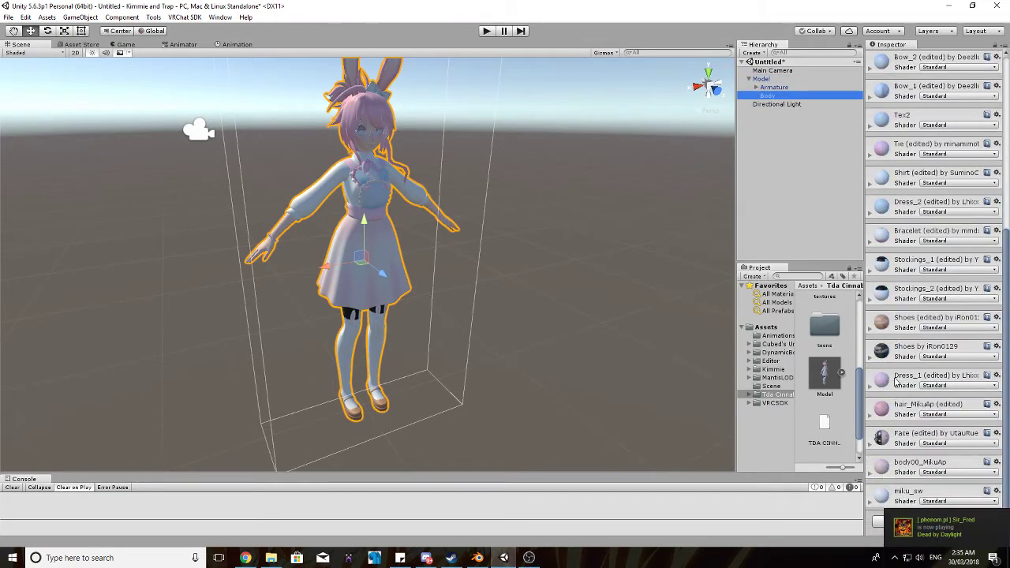
left_click(937, 386)
mouse_move(943, 221)
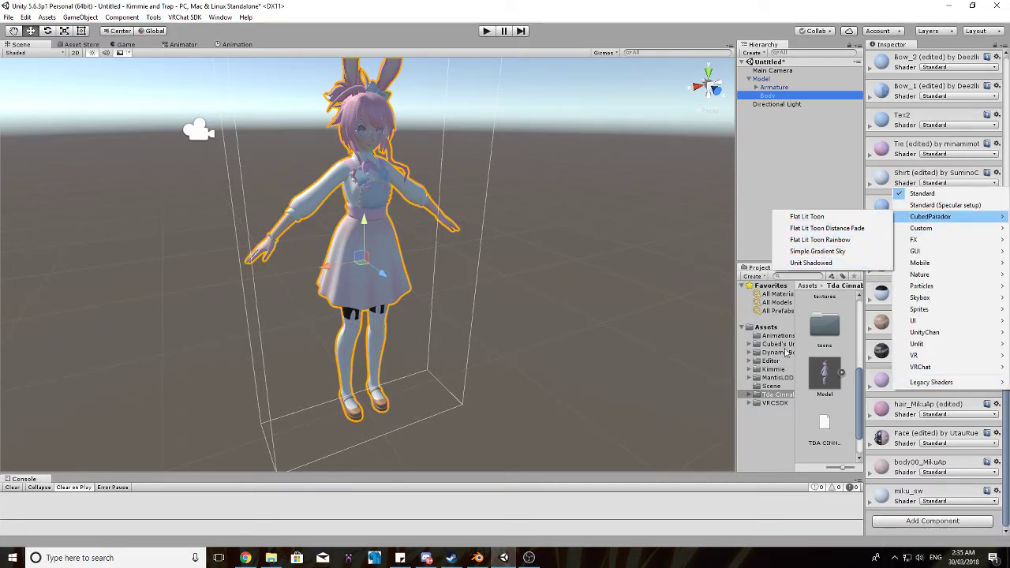
left_click(659, 242)
middle_click_drag(658, 241, 544, 250)
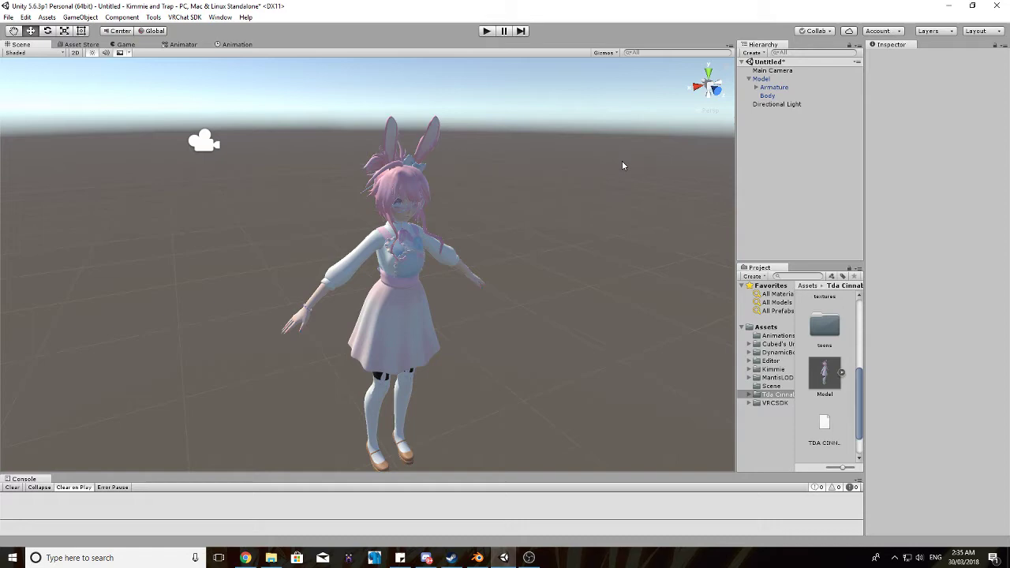
Add the Mantis LOD Editor Online component to the Body mesh and upload its mesh data.
left_click(765, 95)
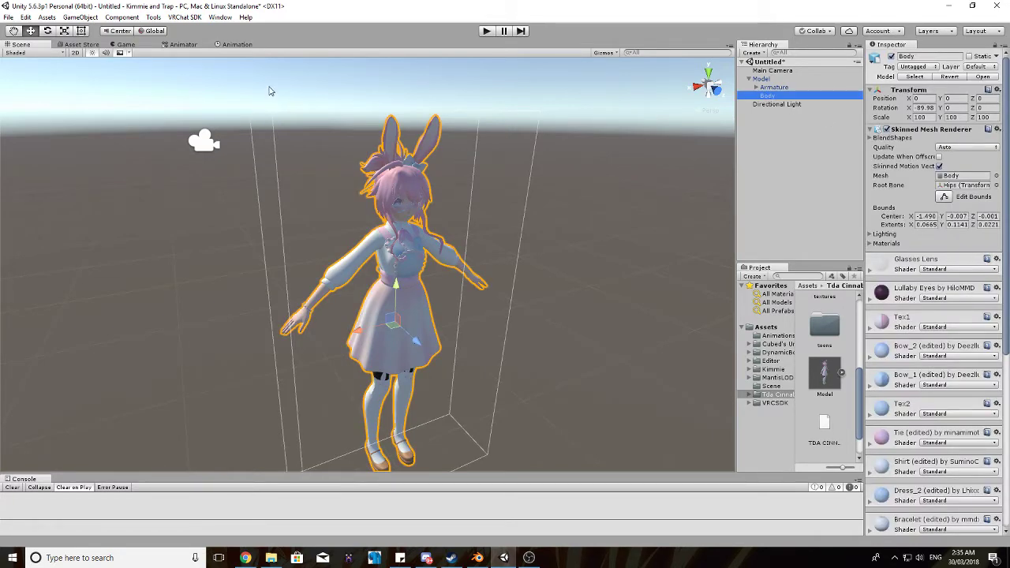
left_click(221, 17)
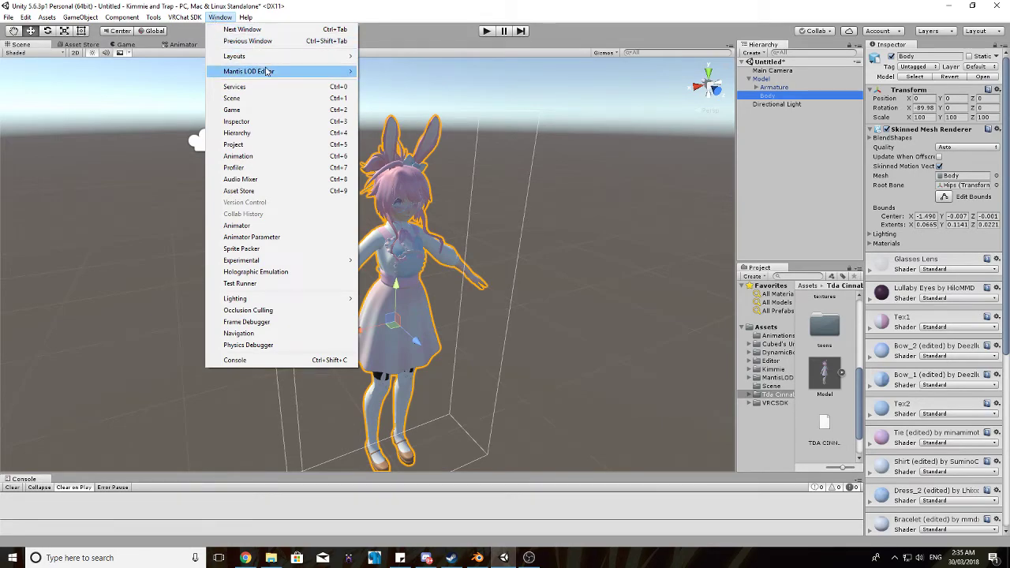
mouse_move(272, 71)
mouse_move(392, 73)
mouse_move(466, 73)
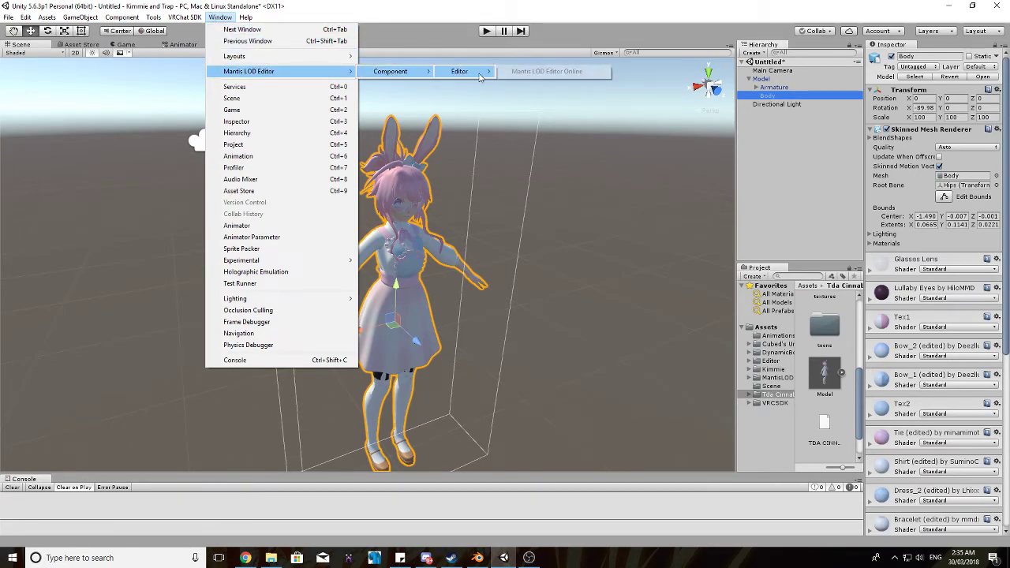
left_click(521, 72)
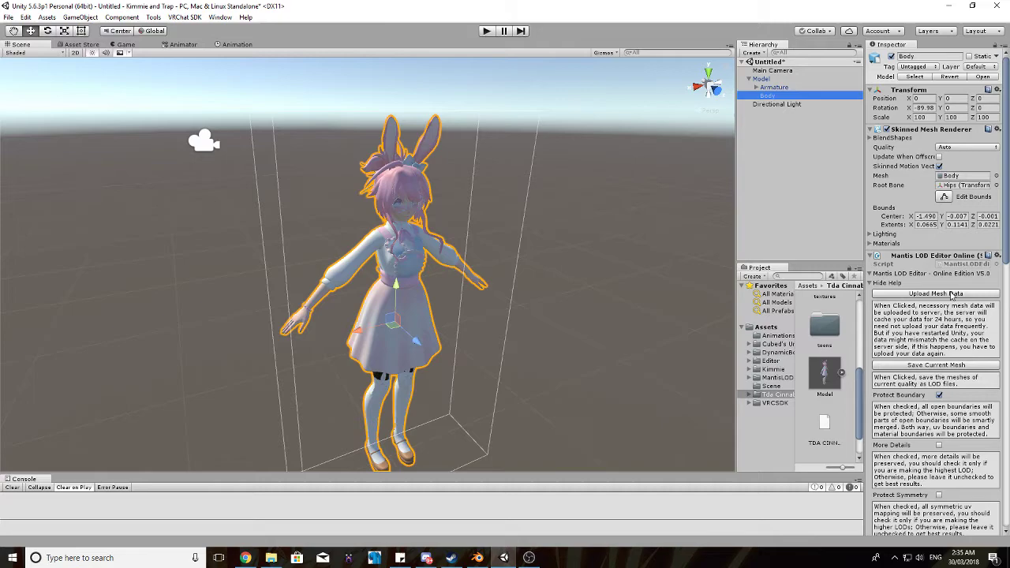
scroll(953, 294, "down", 3)
left_click(922, 201)
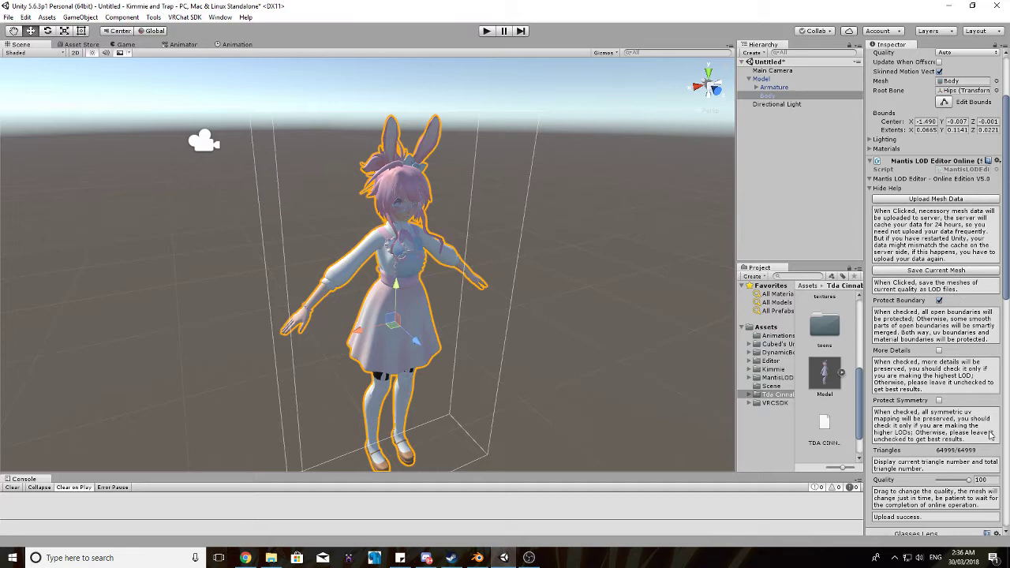
Try a quality of 40 for the Body mesh in the Mantis LOD Editor.
left_click(976, 479)
type("40")
key("Return")
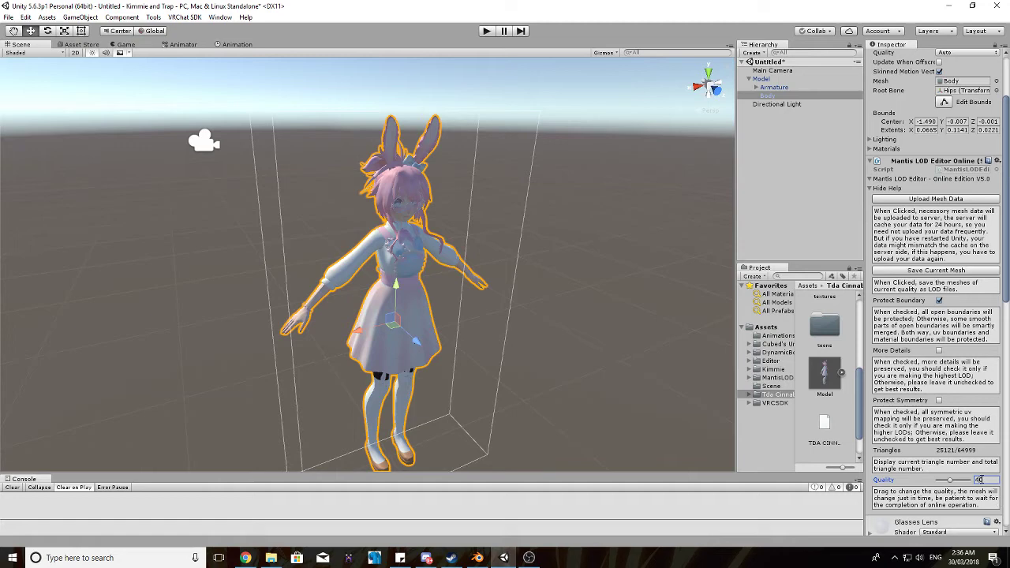
Set the Body mesh's quality to 30 in the Mantis LOD Editor.
left_click(979, 482)
type("30")
key("Return")
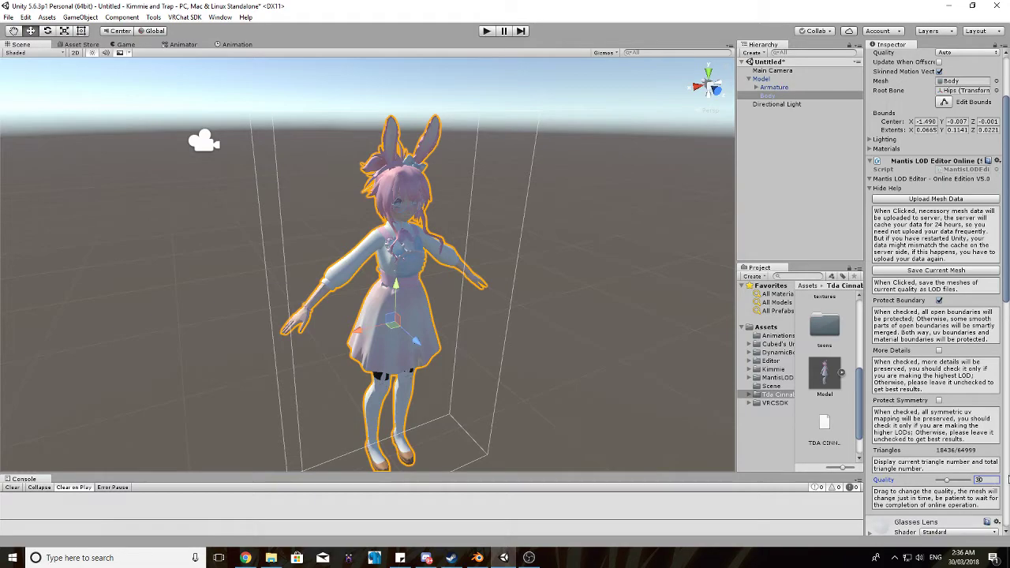
Save the current reduced mesh as bunny.asset in the Tda Cinnabunn Bunny asset folder.
left_click(923, 271)
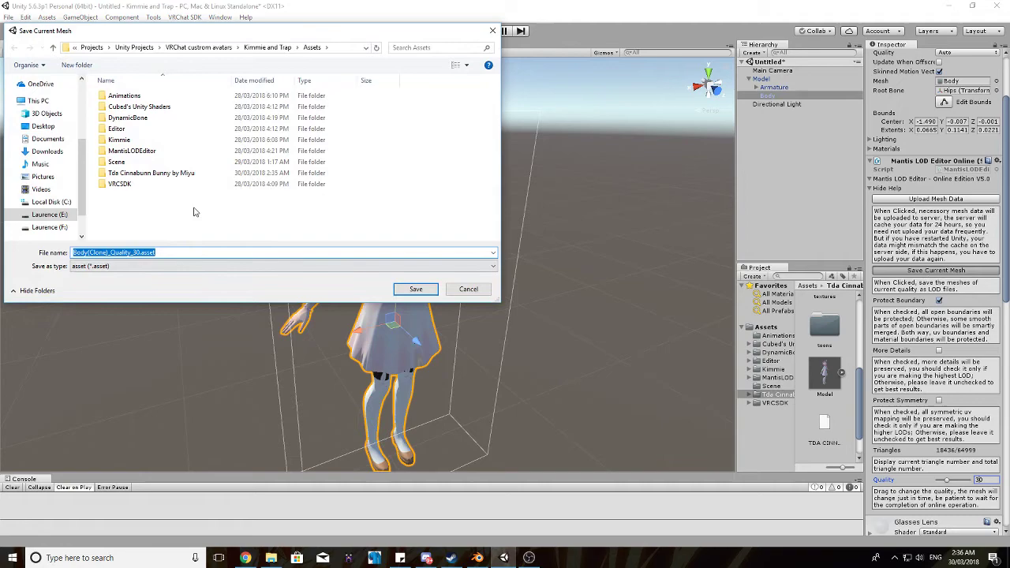
left_click(172, 175)
double_click(172, 175)
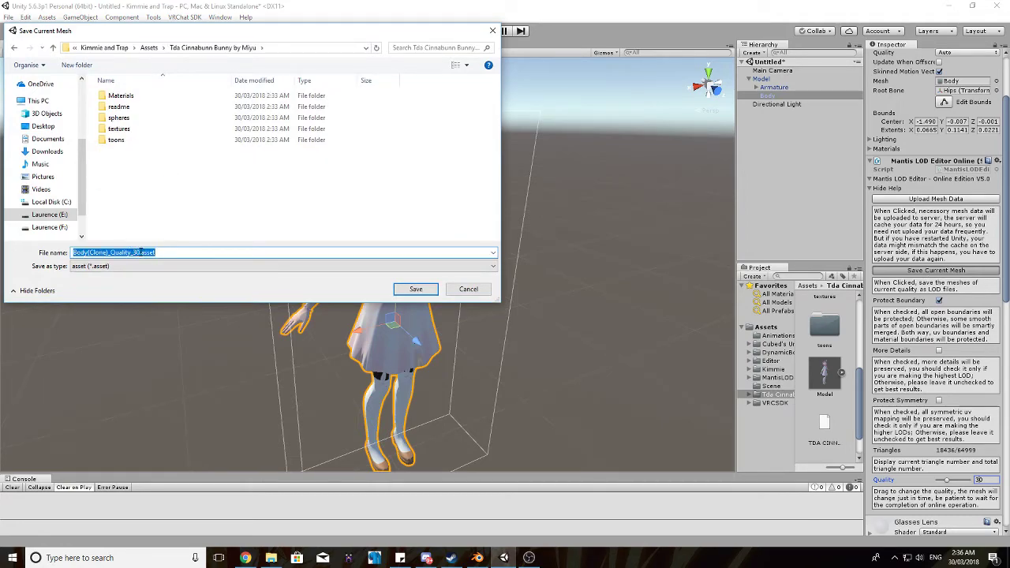
left_click_drag(141, 253, 39, 247)
type("bunny")
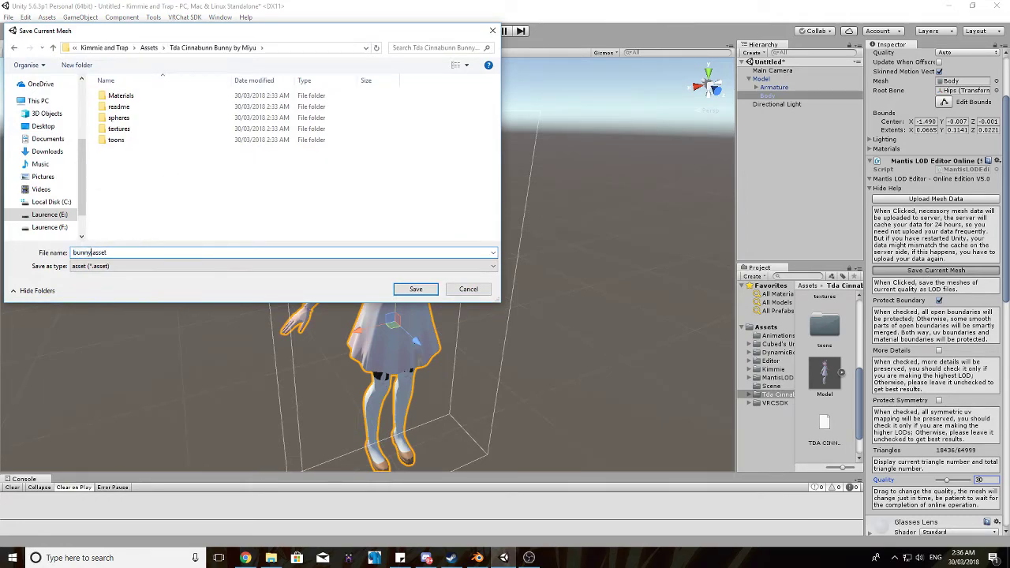
key("Return")
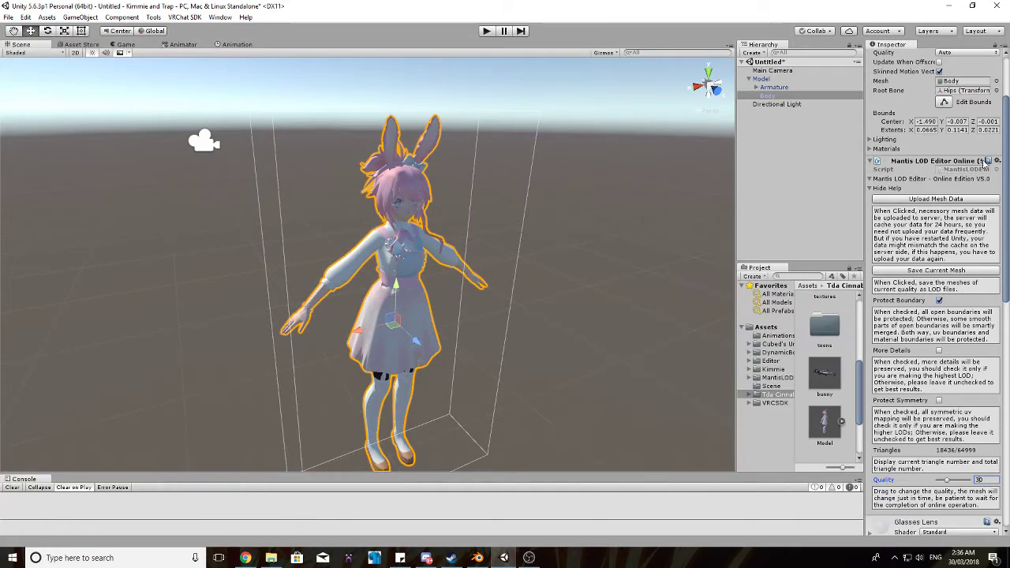
Remove the Mantis LOD Editor Online component from Body and assign the bunny mesh to its Skinned Mesh Renderer.
left_click(998, 161)
left_click(962, 190)
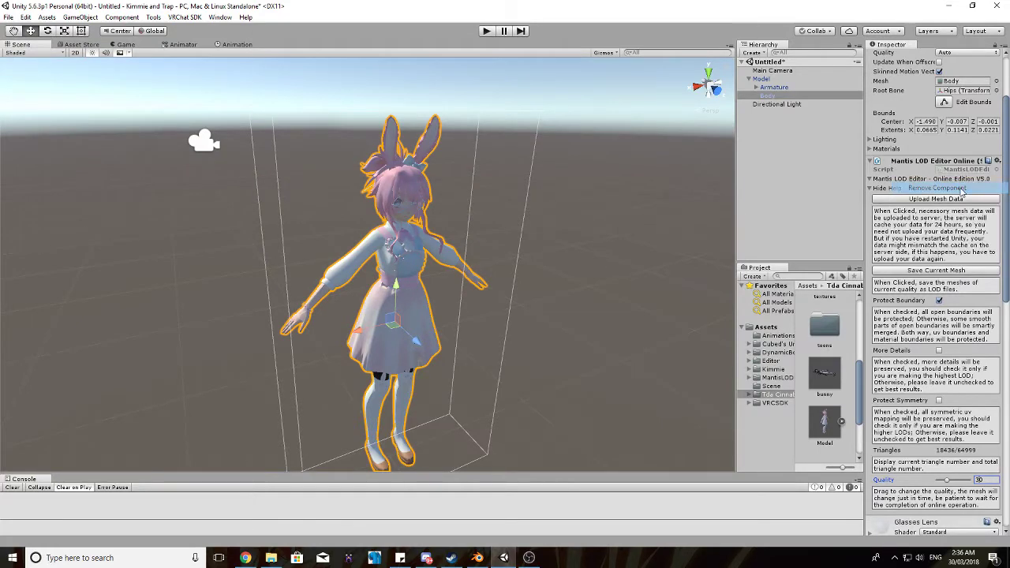
scroll(996, 180, "up", 3)
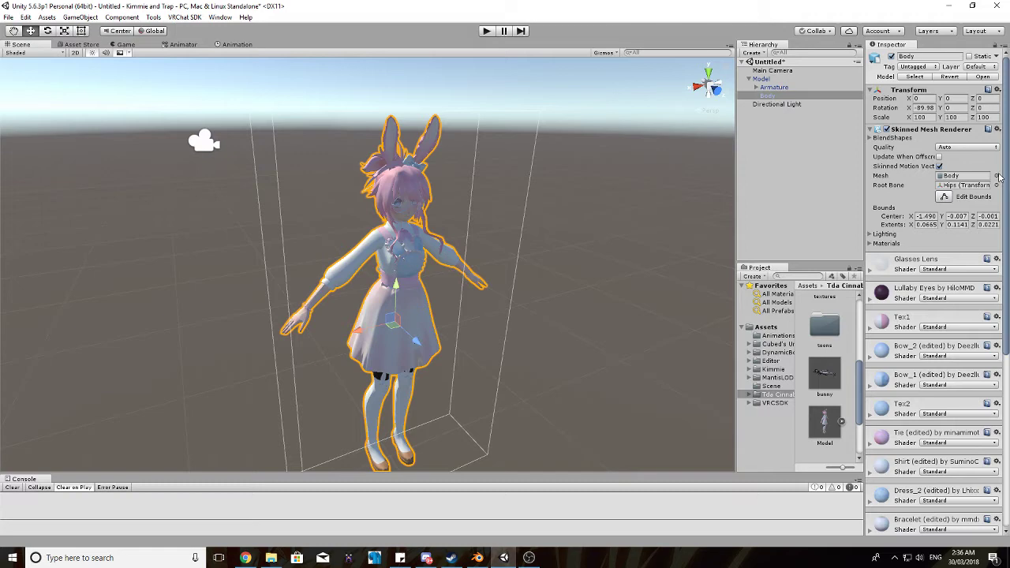
left_click(998, 176)
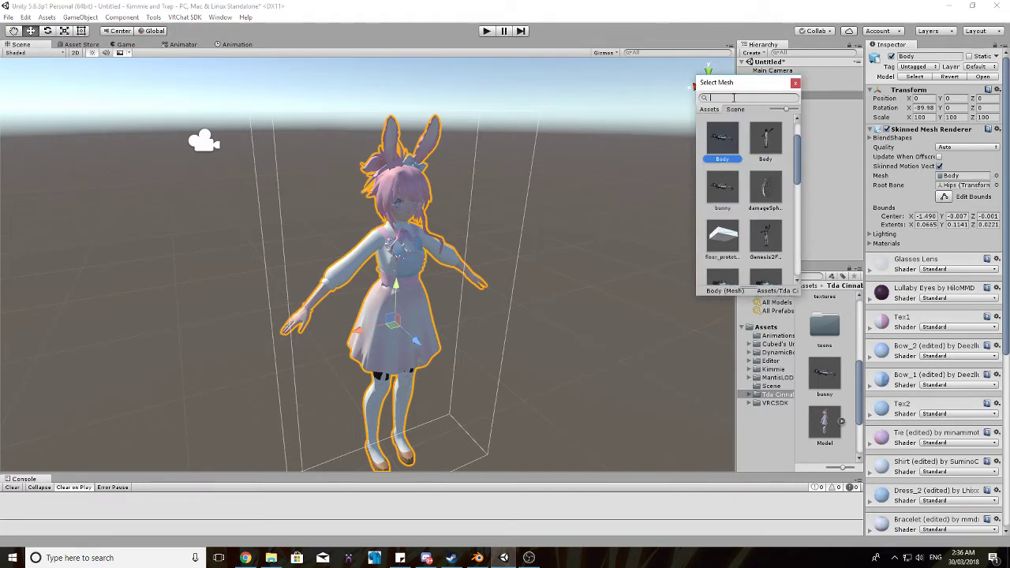
type("bun")
double_click(769, 140)
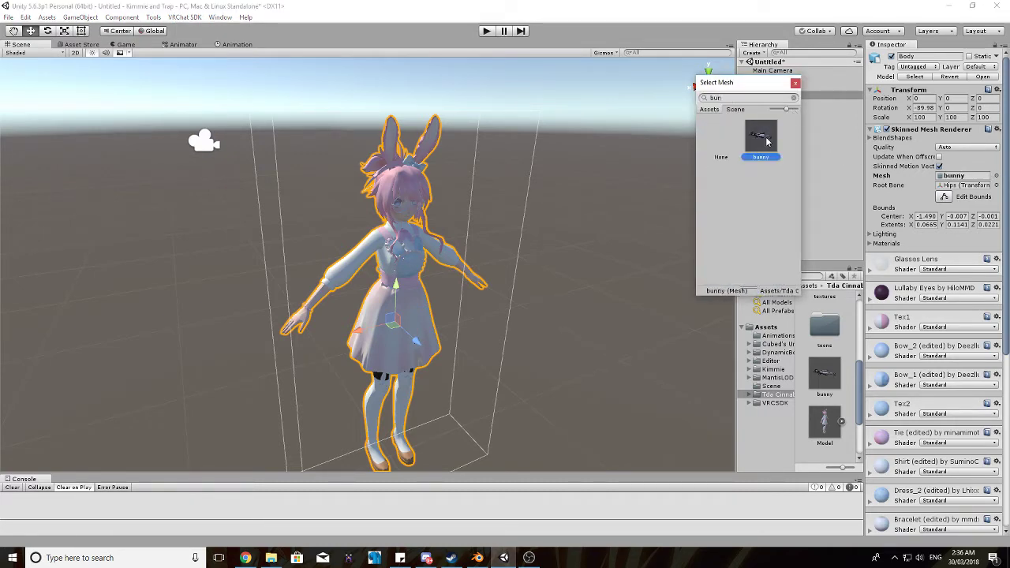
Add a VRC_Avatar Descriptor component to the Model and set its default animation set to Female.
left_click(763, 80)
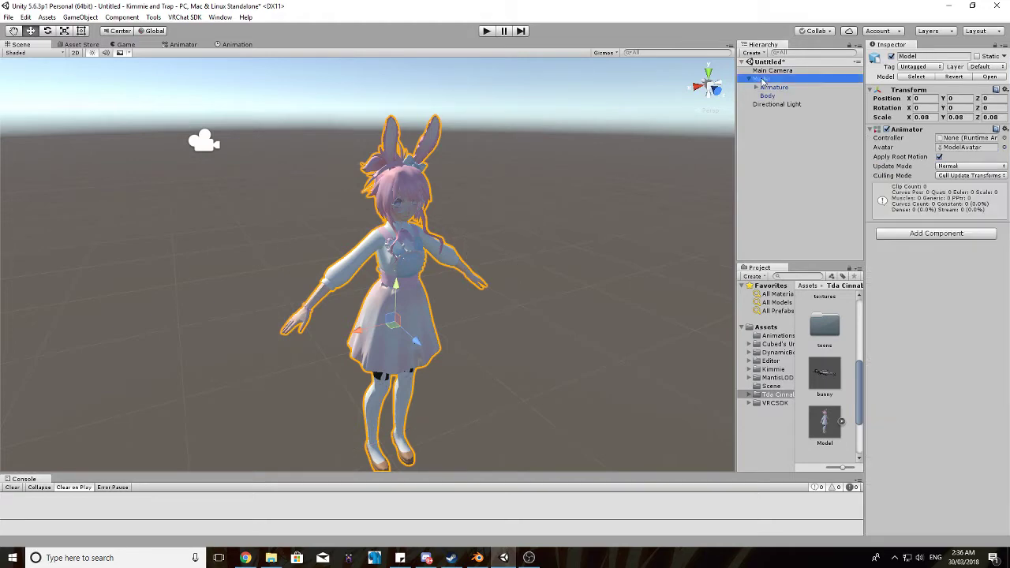
left_click(926, 235)
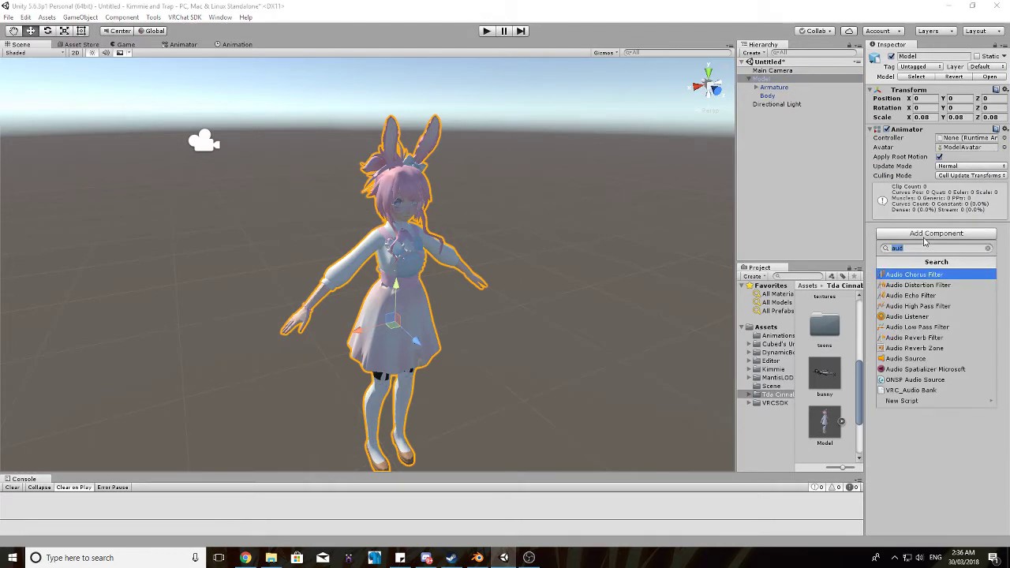
type("vrc")
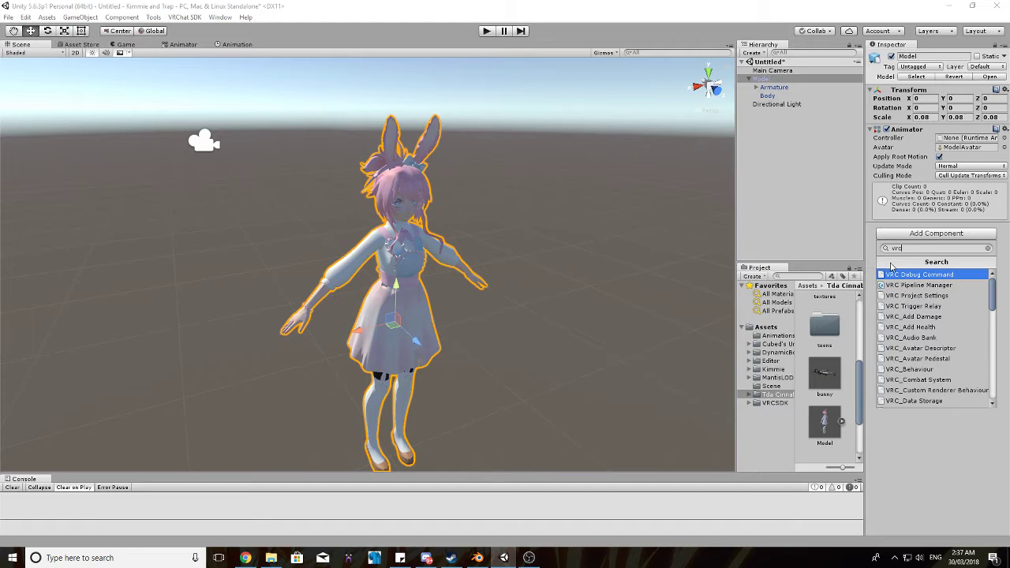
left_click(922, 348)
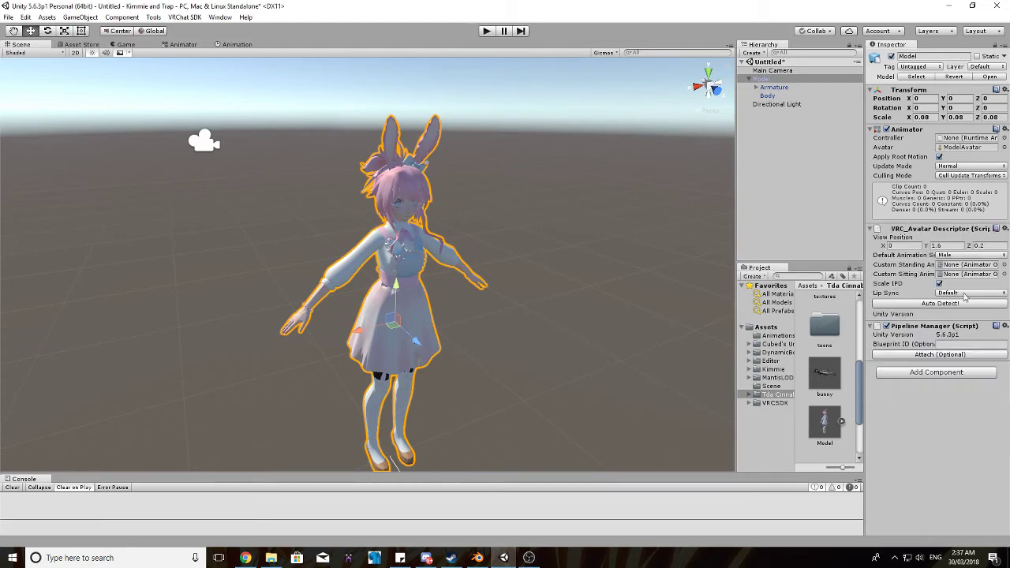
left_click(955, 255)
left_click(967, 280)
Set the avatar descriptor's view position to Y 1.44 and Z 0.1 so the view point sits at the eyes.
right_click_drag(544, 260, 534, 219)
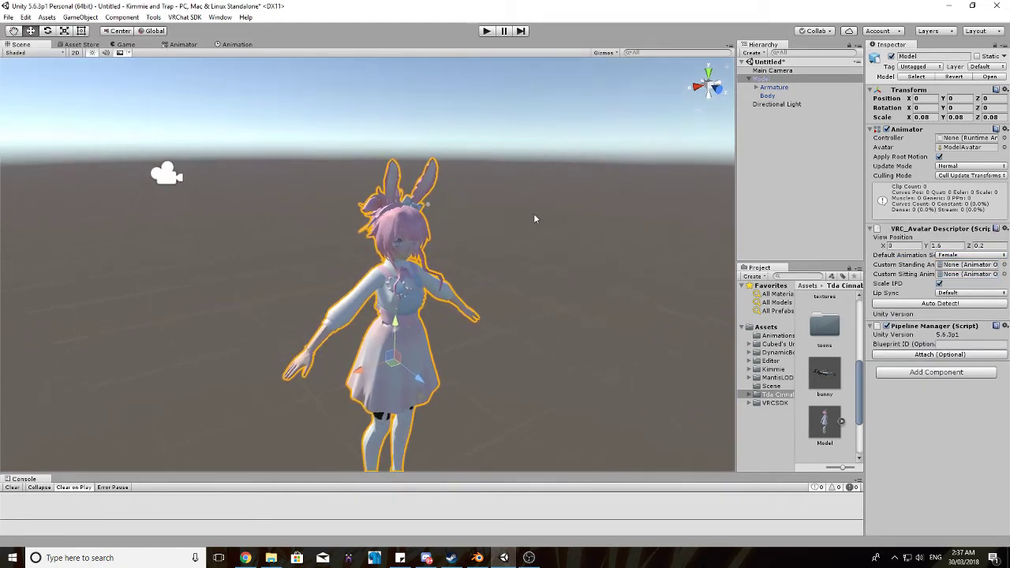
scroll(541, 220, "up", 5)
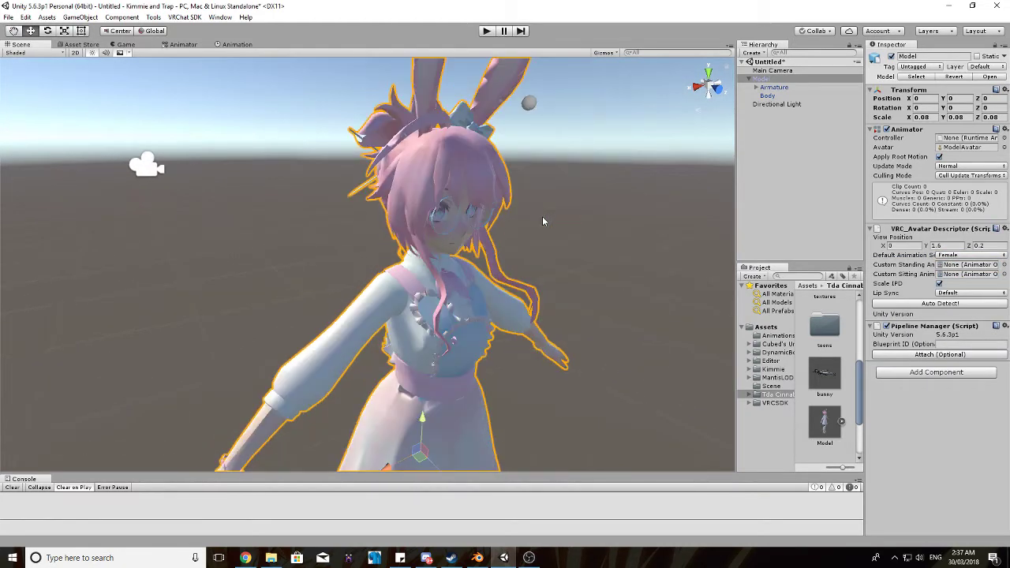
left_click(946, 245)
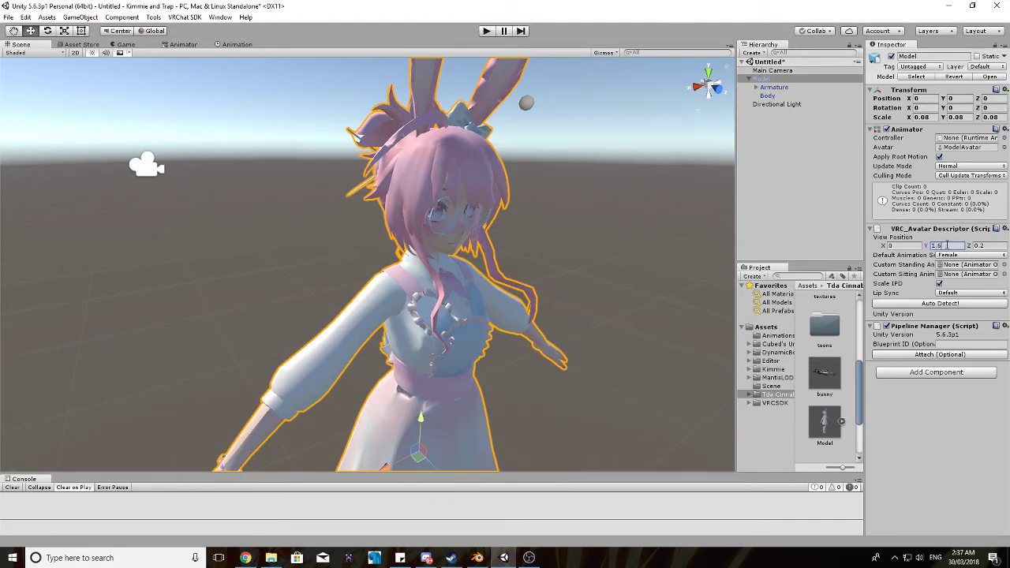
type("1.4")
key("BackSpace")
type("5")
key("BackSpace")
type("45")
key("BackSpace")
type("4")
left_click(995, 247)
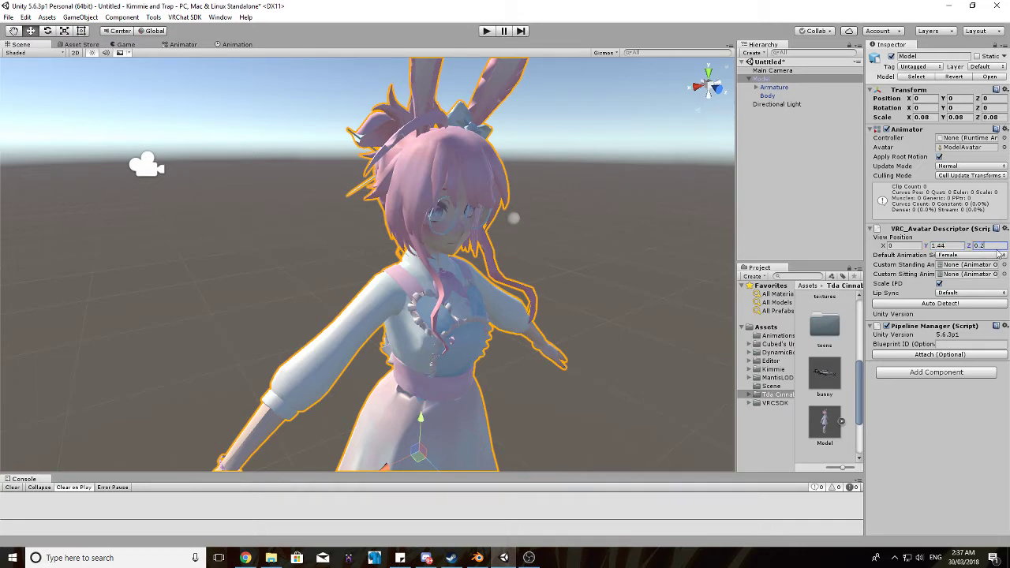
type("0.")
Set the descriptor's Lip Sync to Viseme Blend Shape and assign Body as the face mesh.
left_click(950, 296)
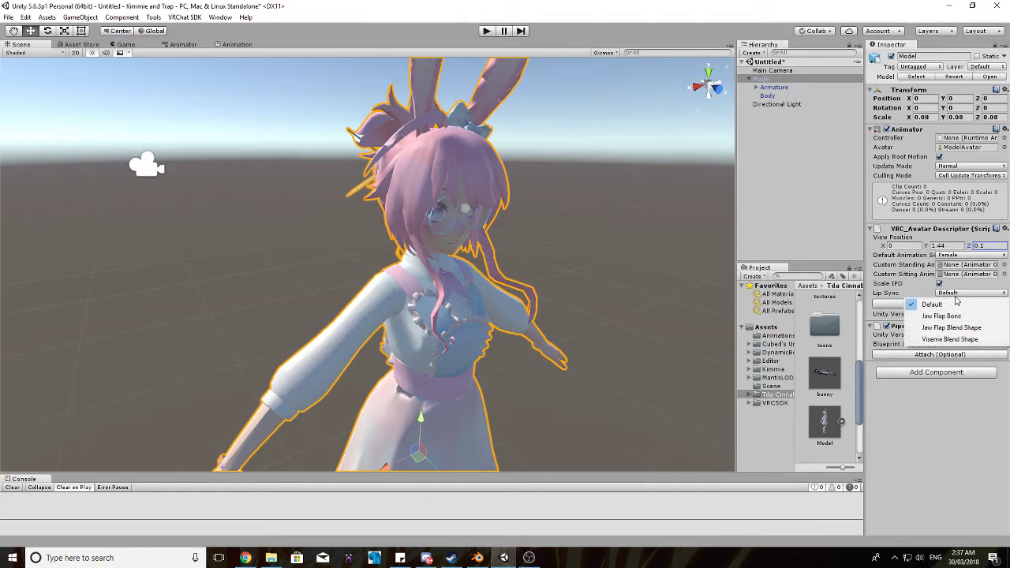
left_click(936, 339)
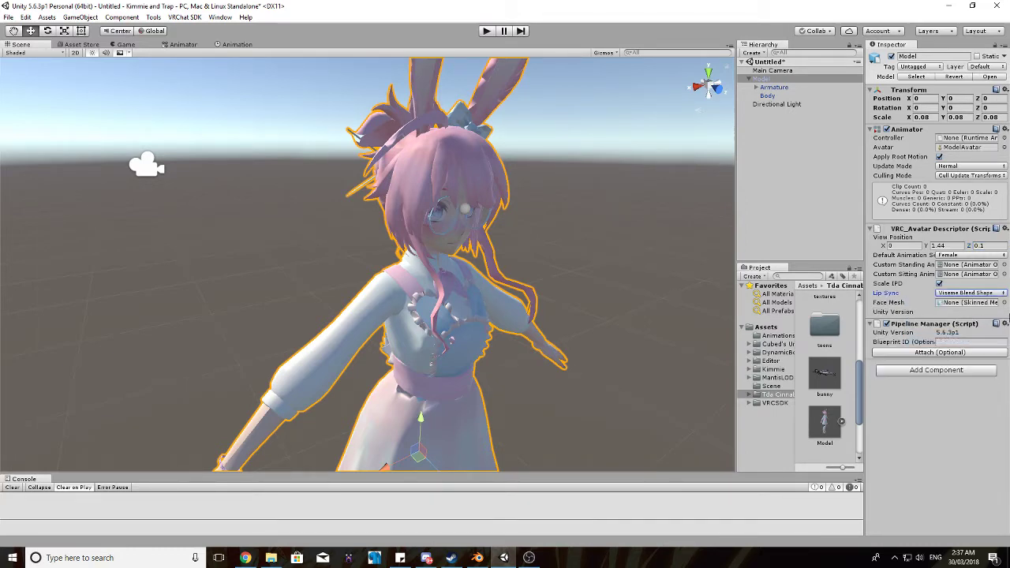
left_click_drag(769, 96, 956, 306)
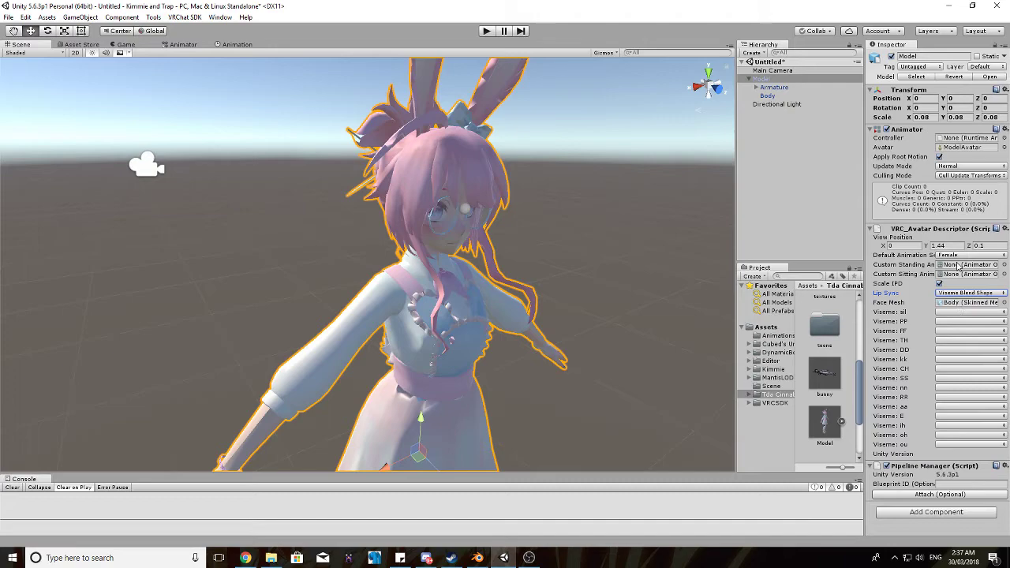
Assign the blend shapes vrc.v_sil, vrc.v_pp and vrc.v_ff to the sil, PP and FF visemes.
left_click(946, 313)
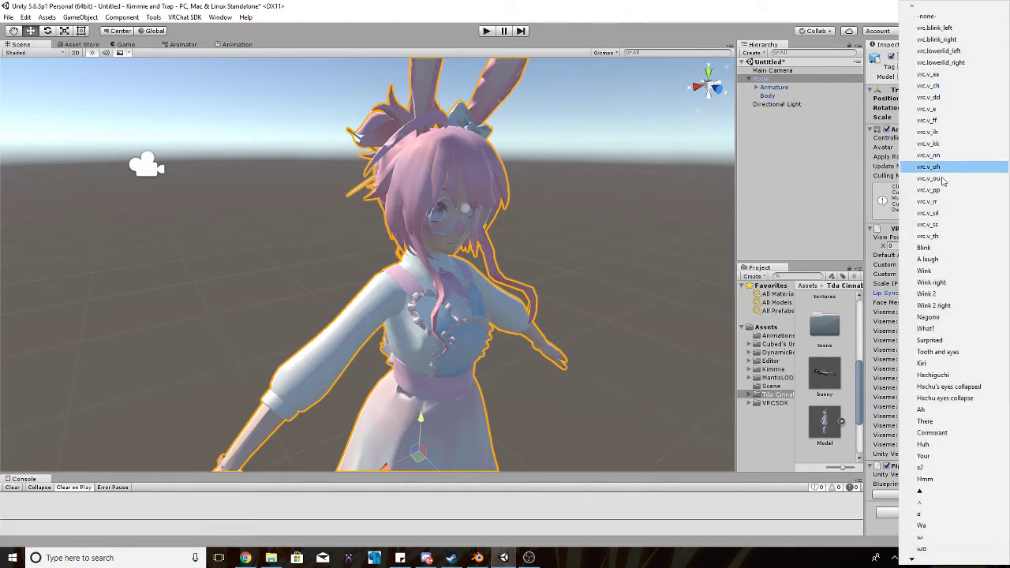
left_click(949, 214)
left_click(953, 322)
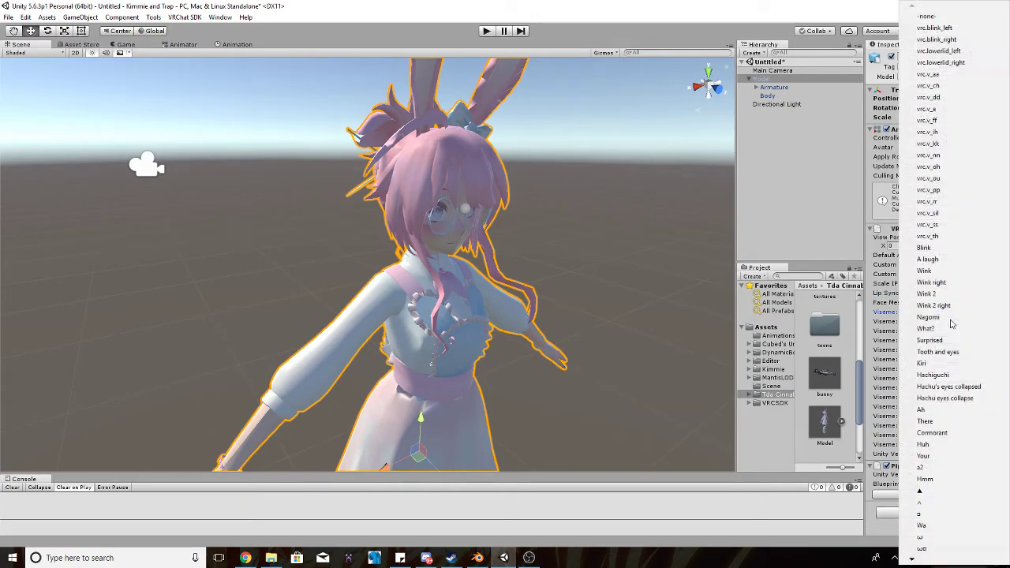
left_click(952, 189)
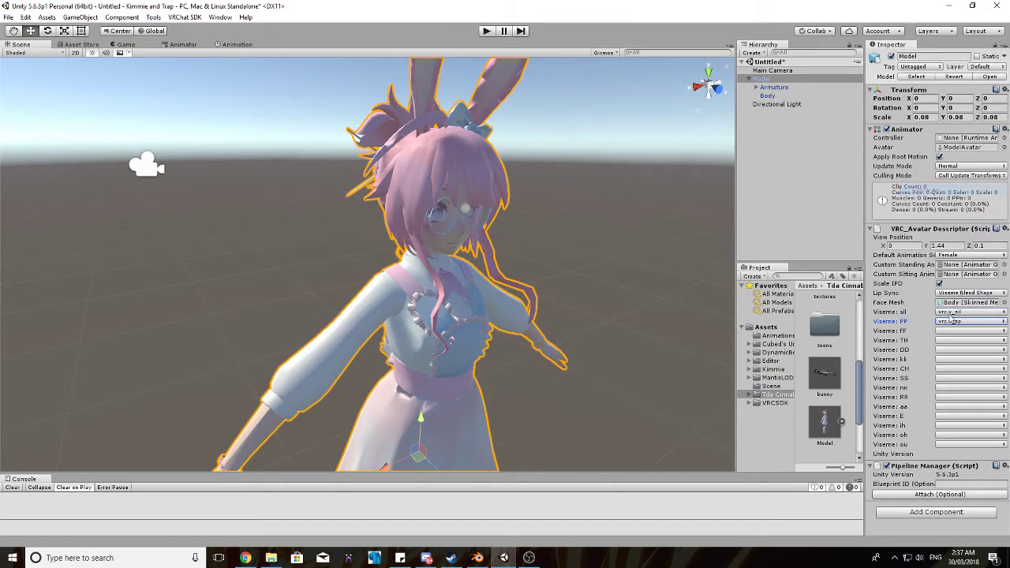
left_click(954, 333)
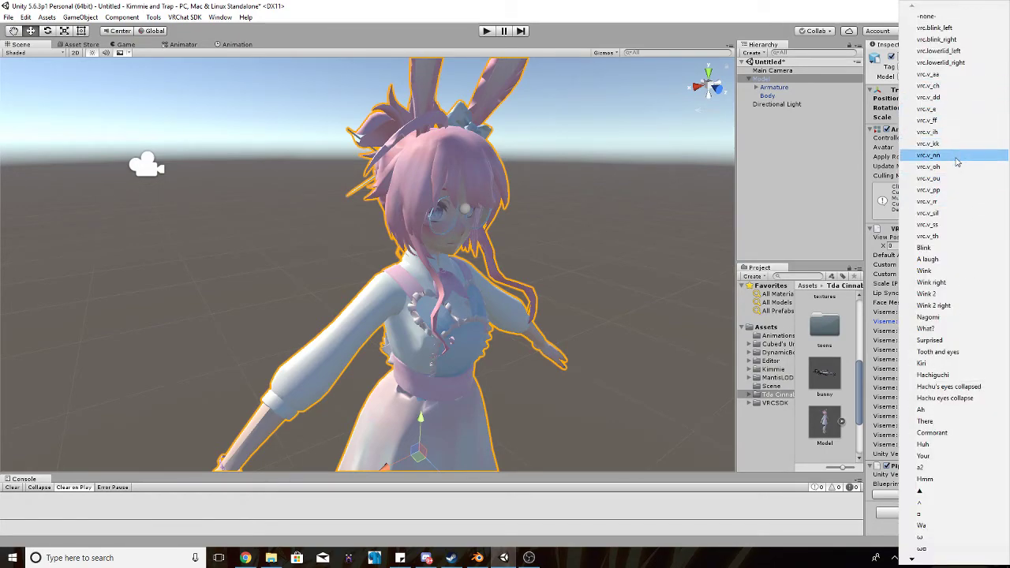
left_click(947, 121)
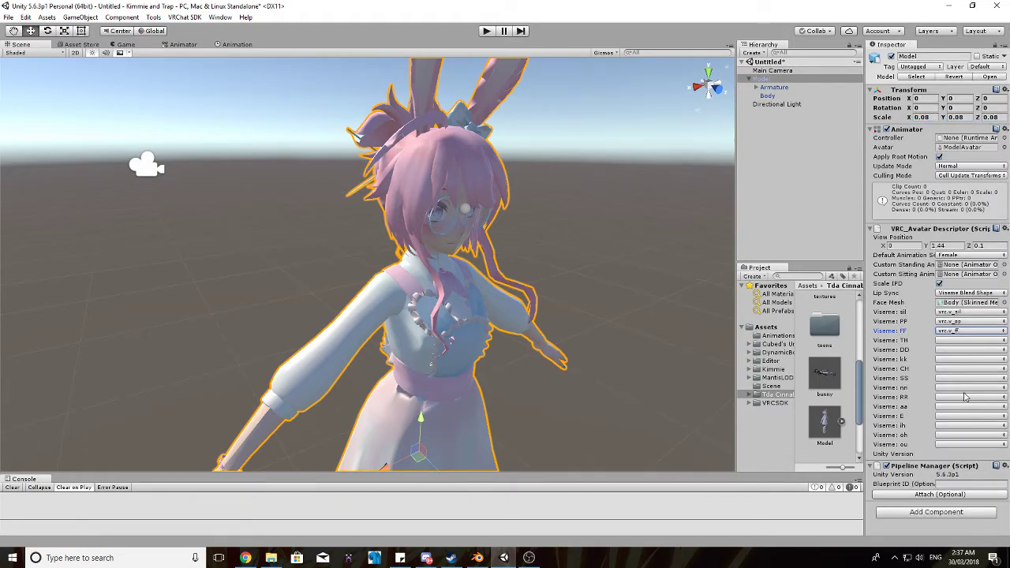
Build and publish the Model from the VRChat SDK build control panel, saving the scene as test.
left_click(773, 87)
double_click(767, 96)
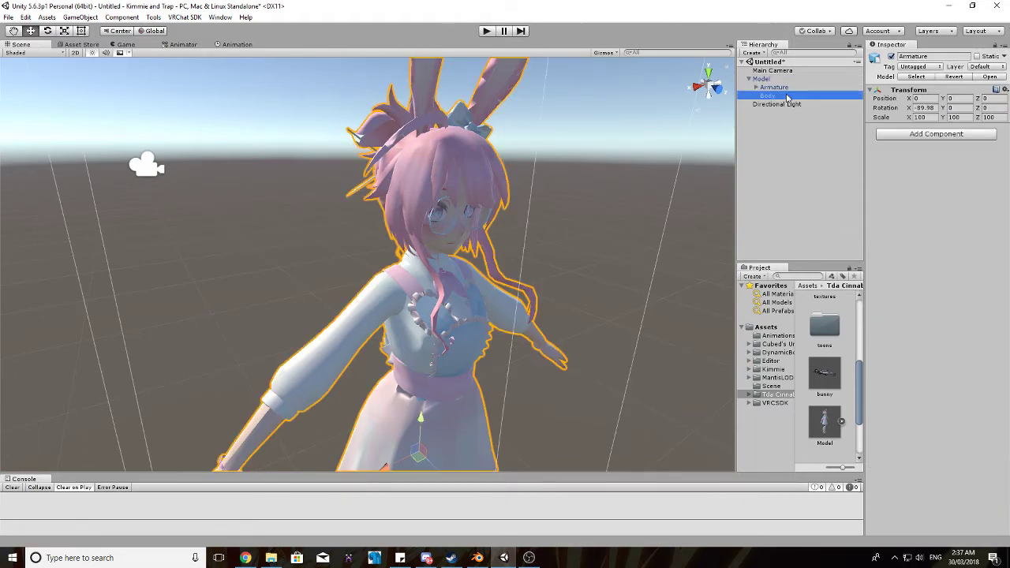
left_click(181, 18)
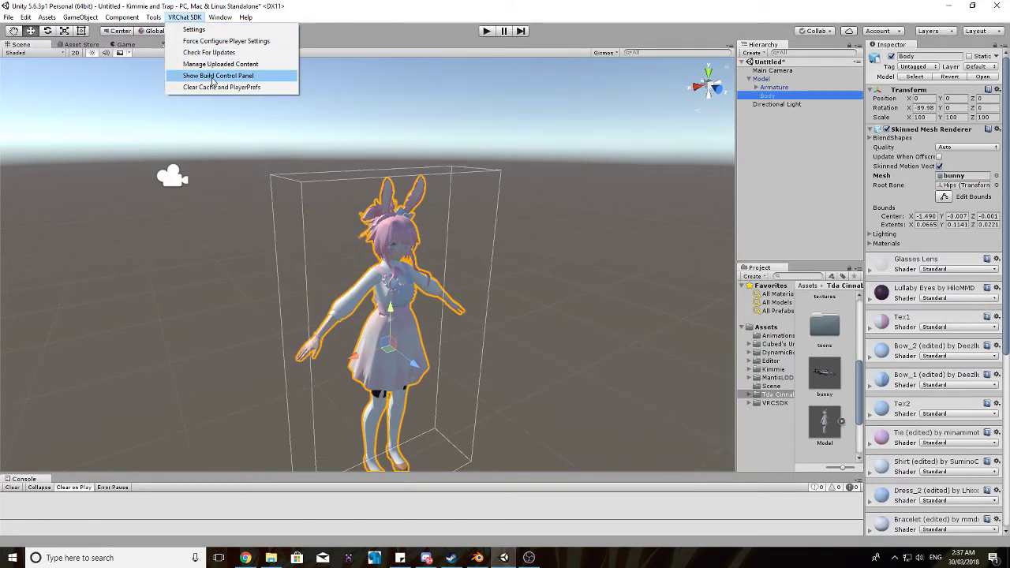
left_click(215, 76)
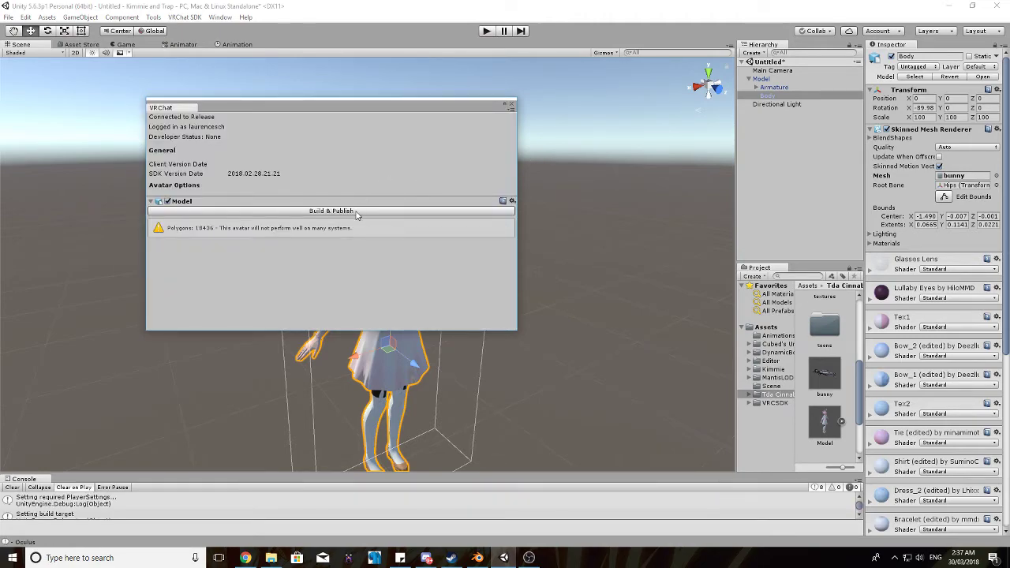
left_click(355, 211)
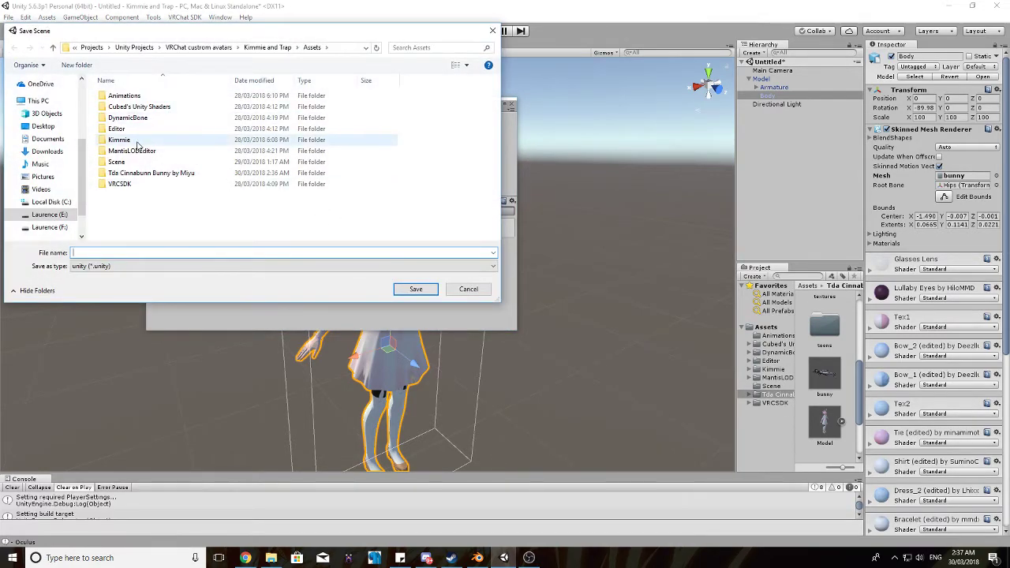
type("test")
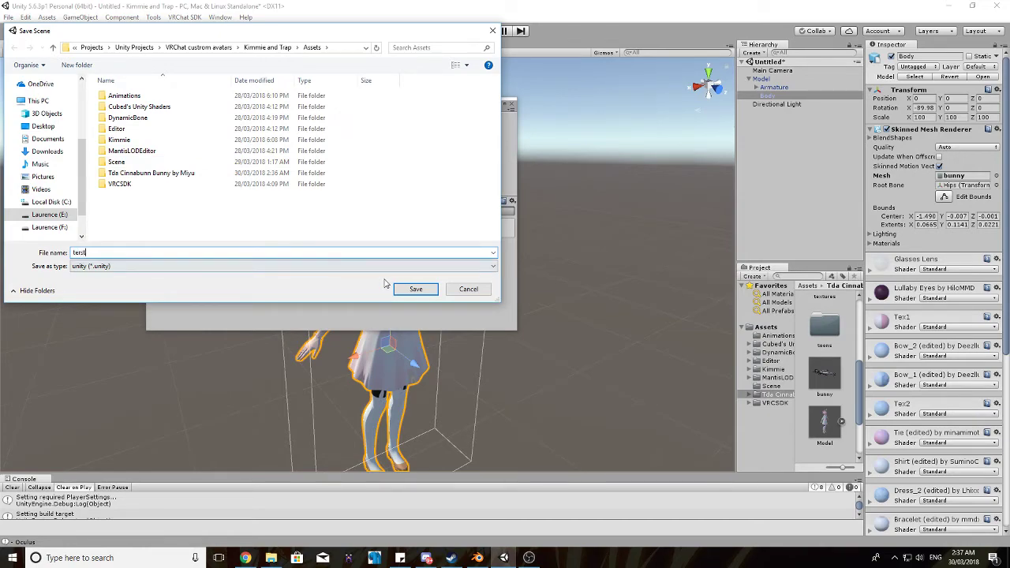
left_click(416, 289)
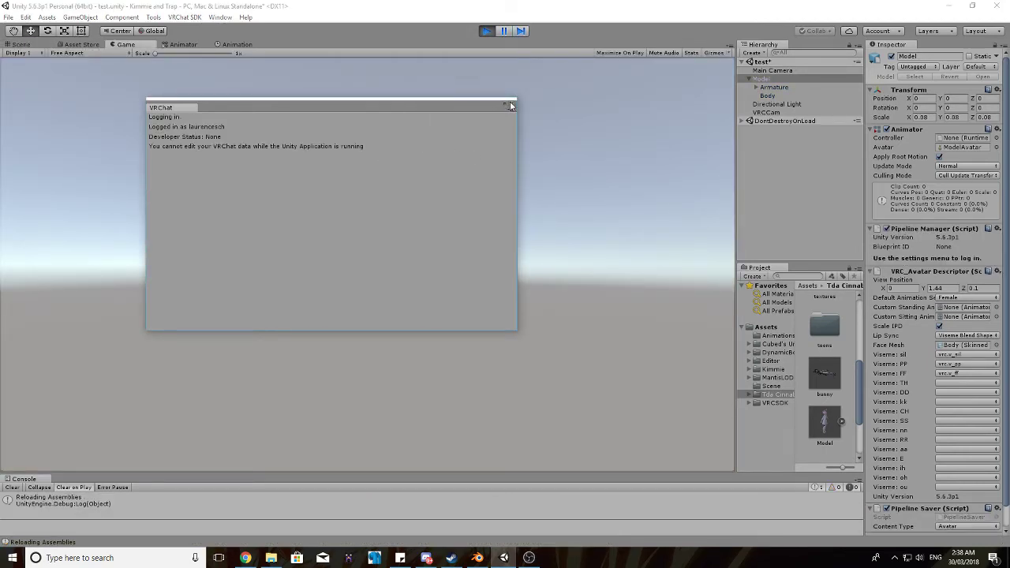
Close the VRChat build window, clear the console and stop play mode to leave the New Avatar form.
left_click(508, 104)
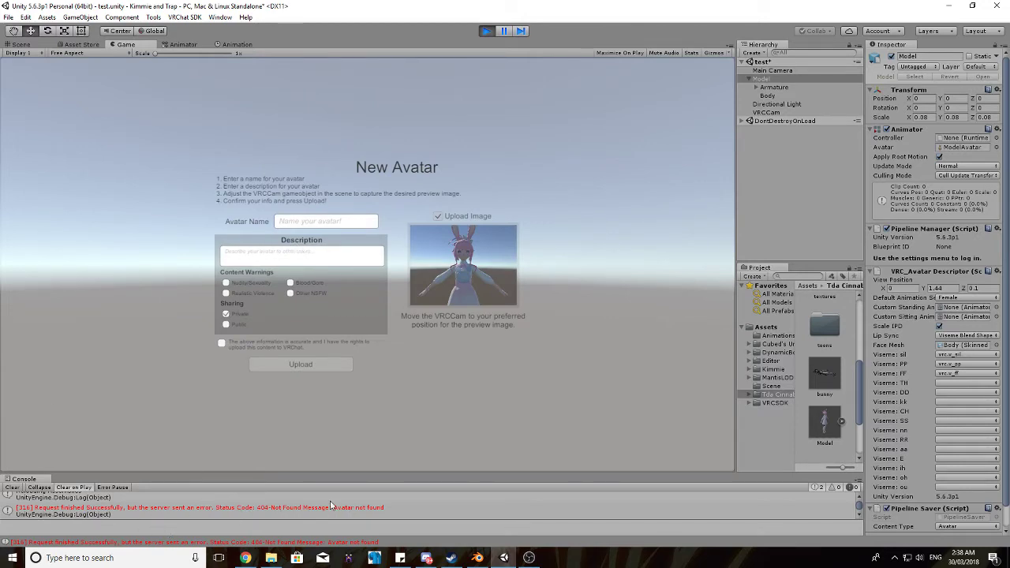
left_click(11, 487)
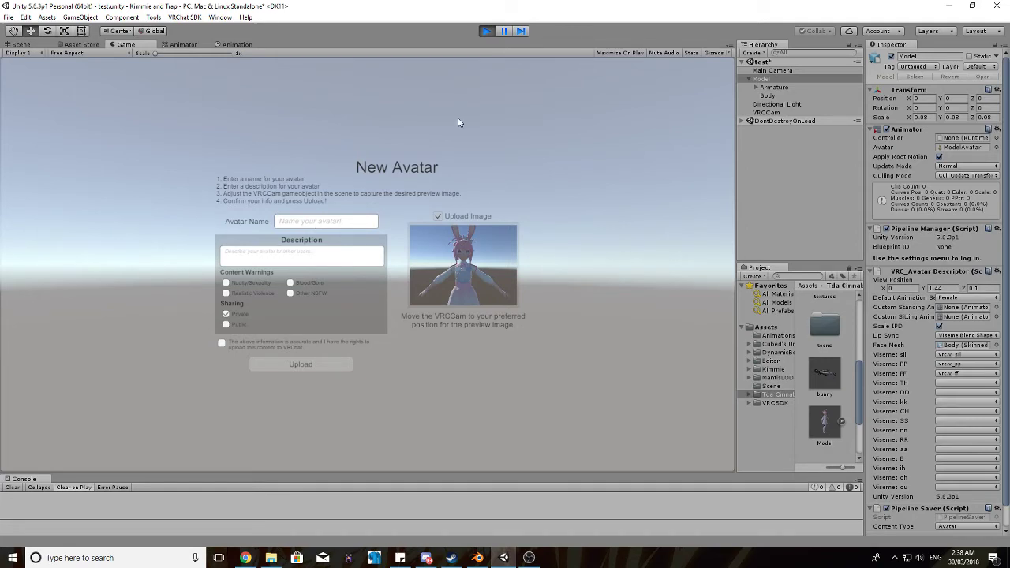
left_click(487, 30)
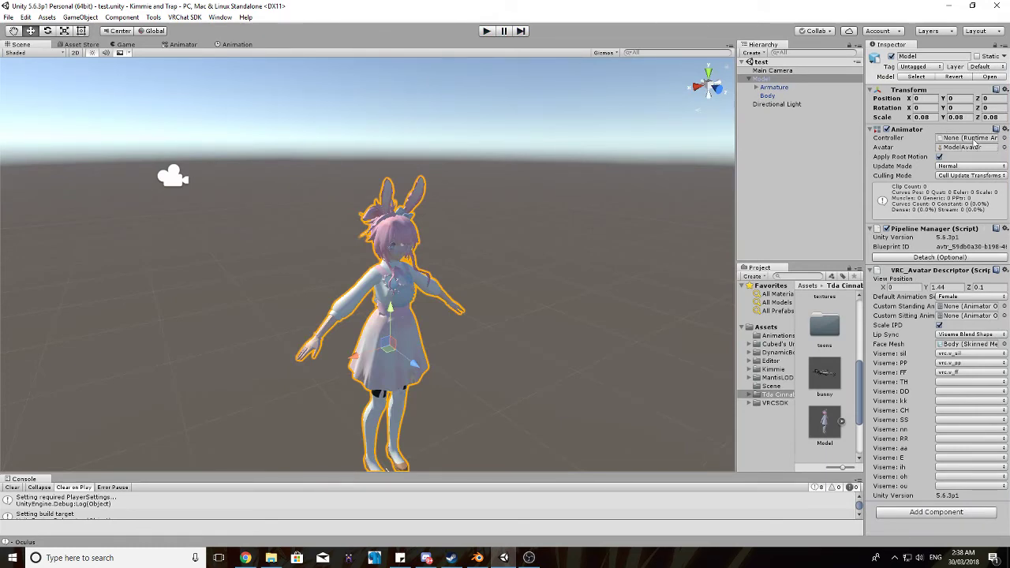
Assign AvatarControllerTemplate as the controller of the Model's Animator component.
left_click(1004, 138)
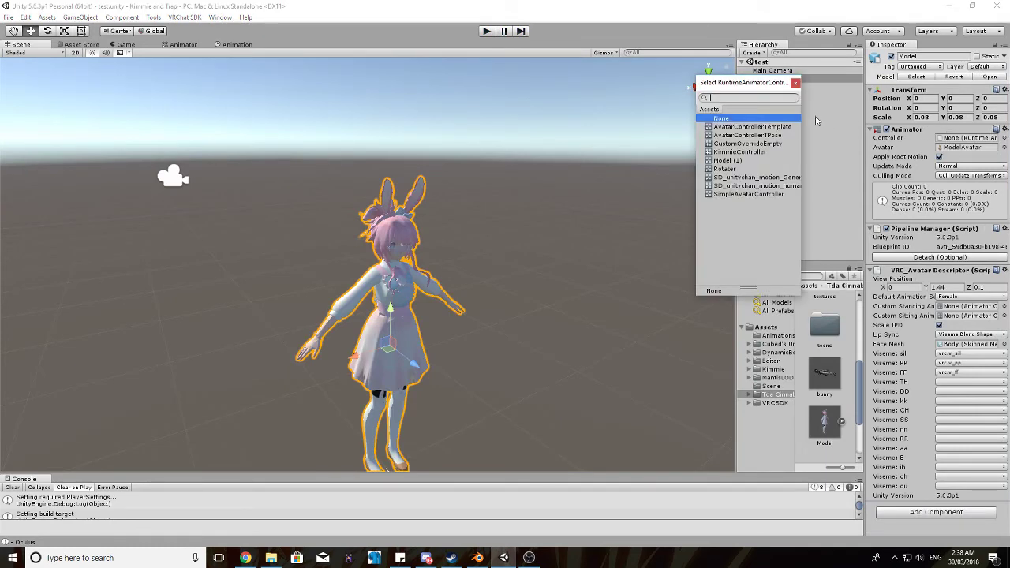
left_click(763, 127)
left_click(764, 127)
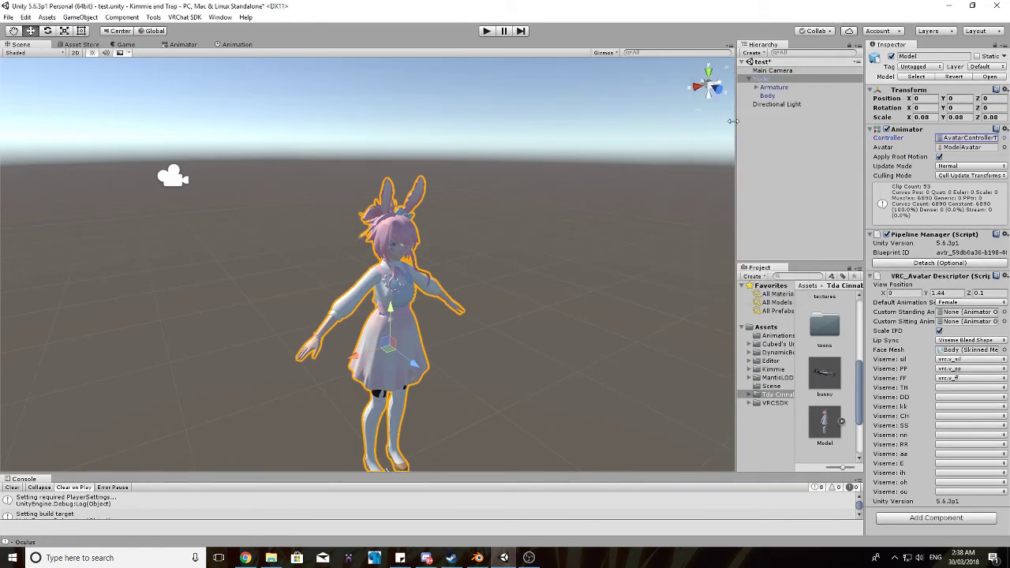
Build and publish the Model through the VRChat SDK, and accept the content rights statement in the New Avatar form.
left_click(184, 16)
left_click(236, 66)
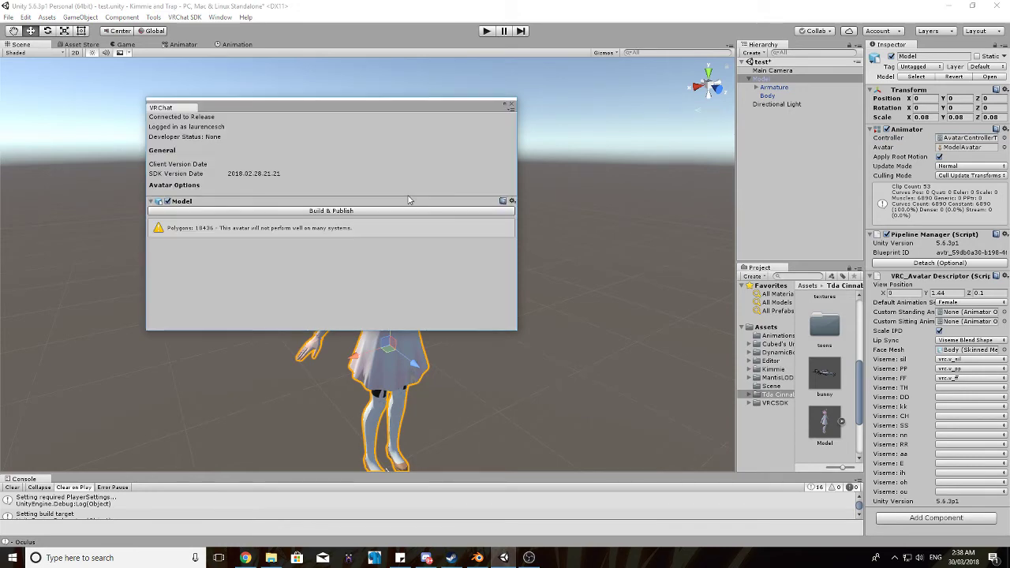
left_click(343, 211)
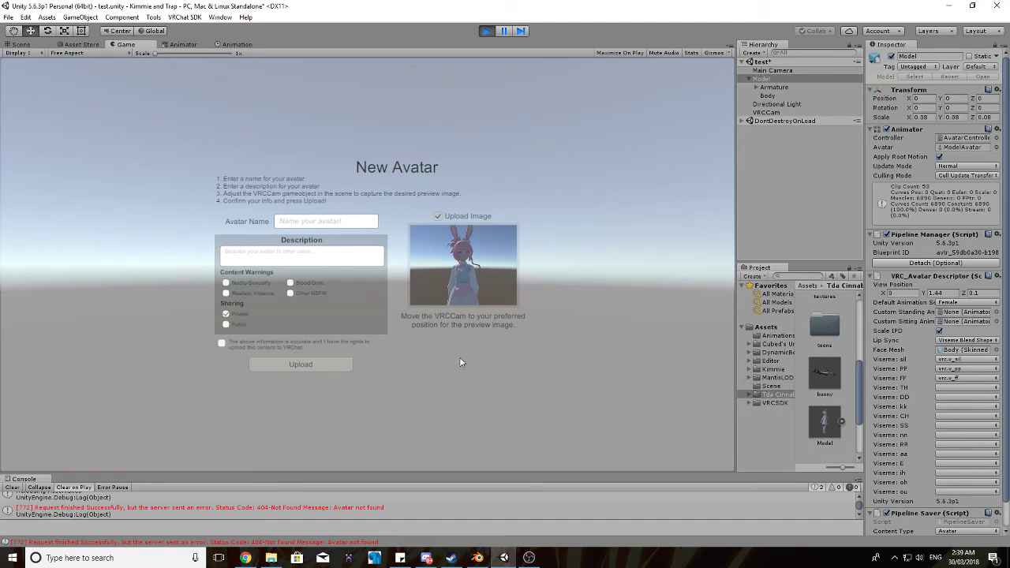
left_click(296, 255)
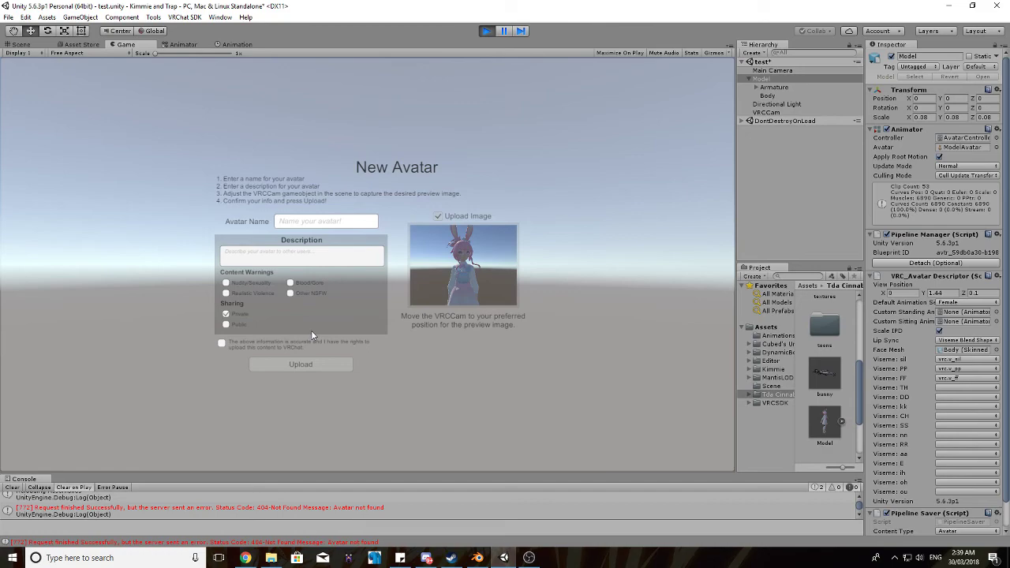
left_click(235, 347)
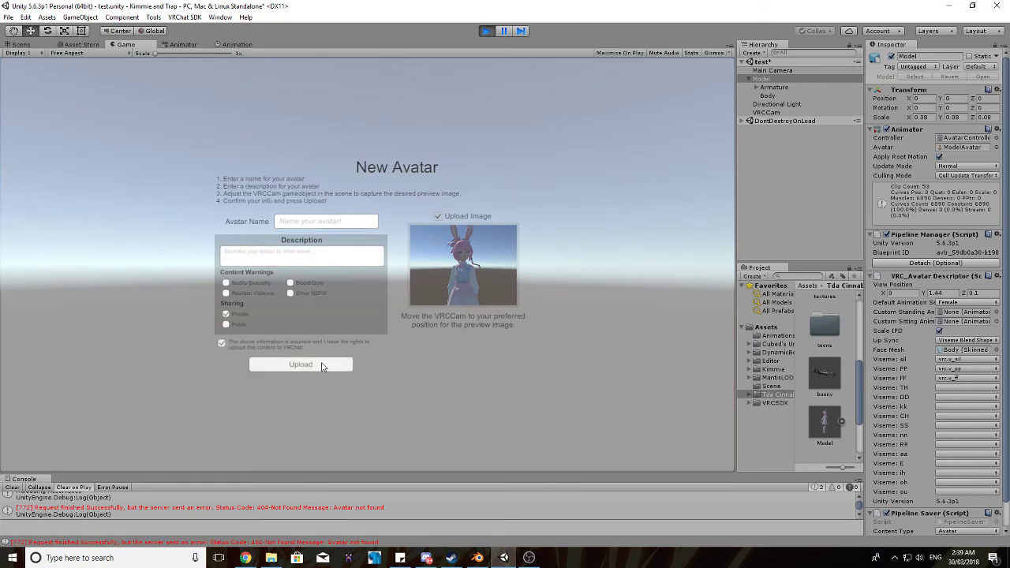
left_click(529, 557)
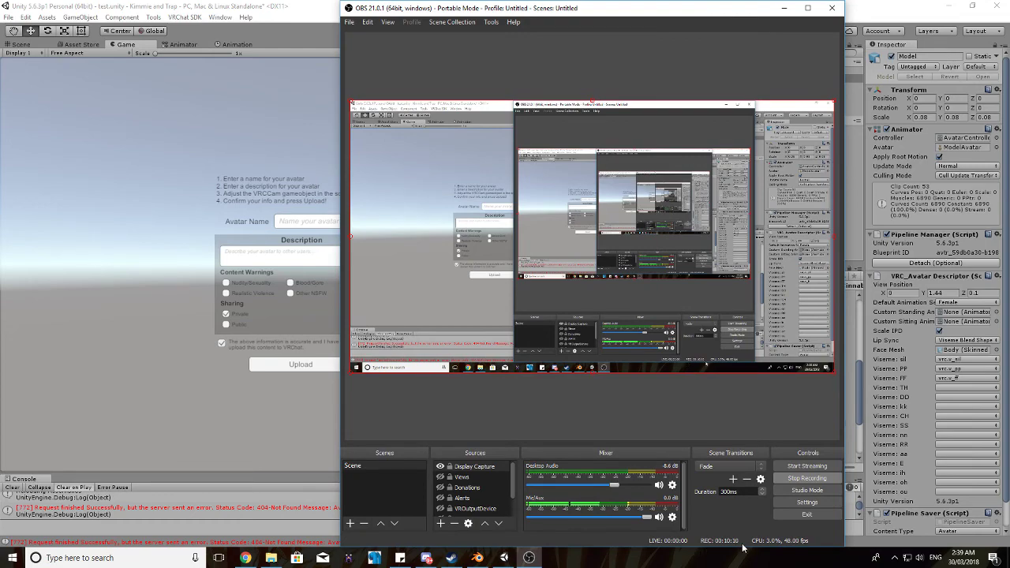
left_click(781, 9)
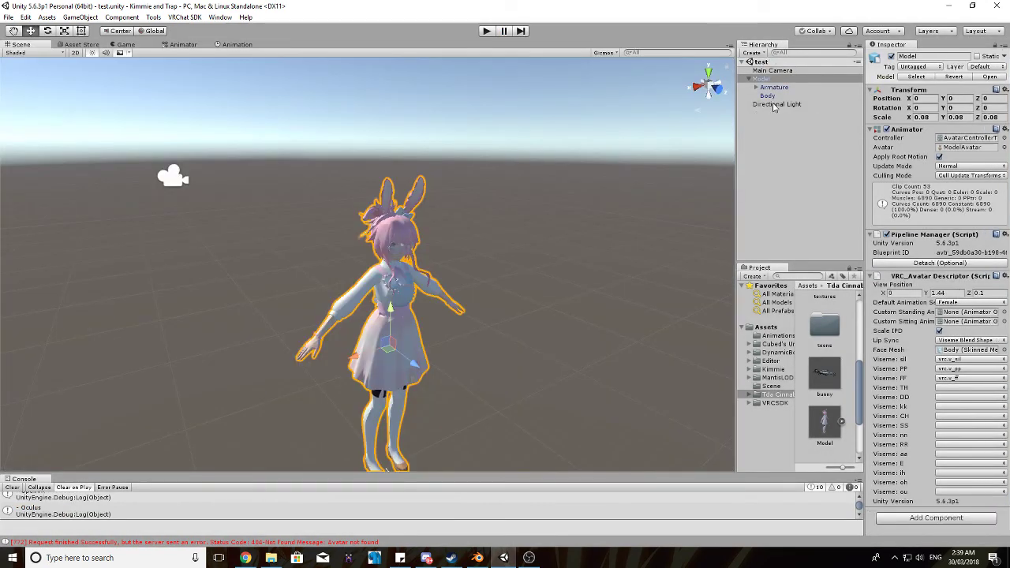
left_click(769, 96)
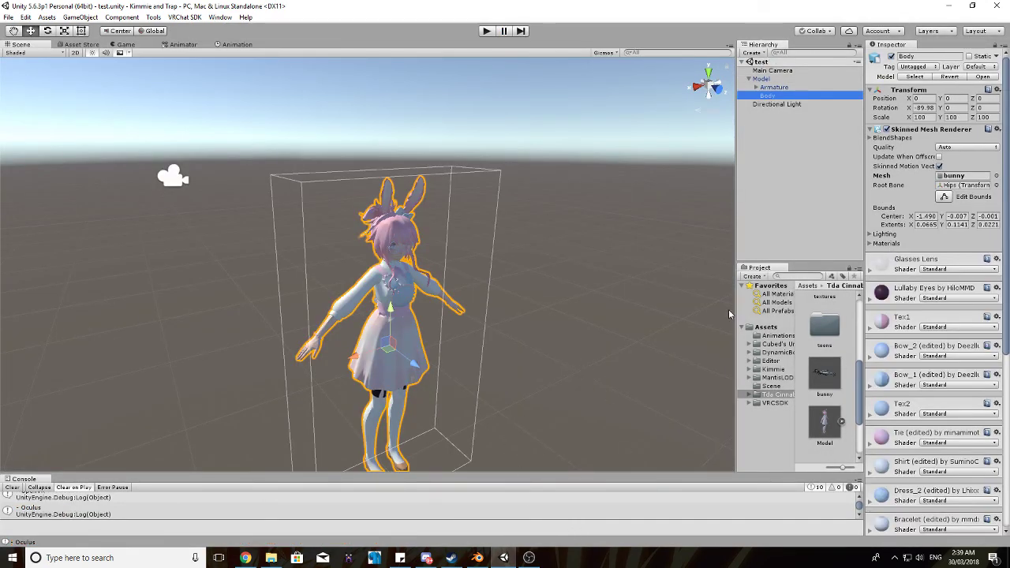
left_click(529, 558)
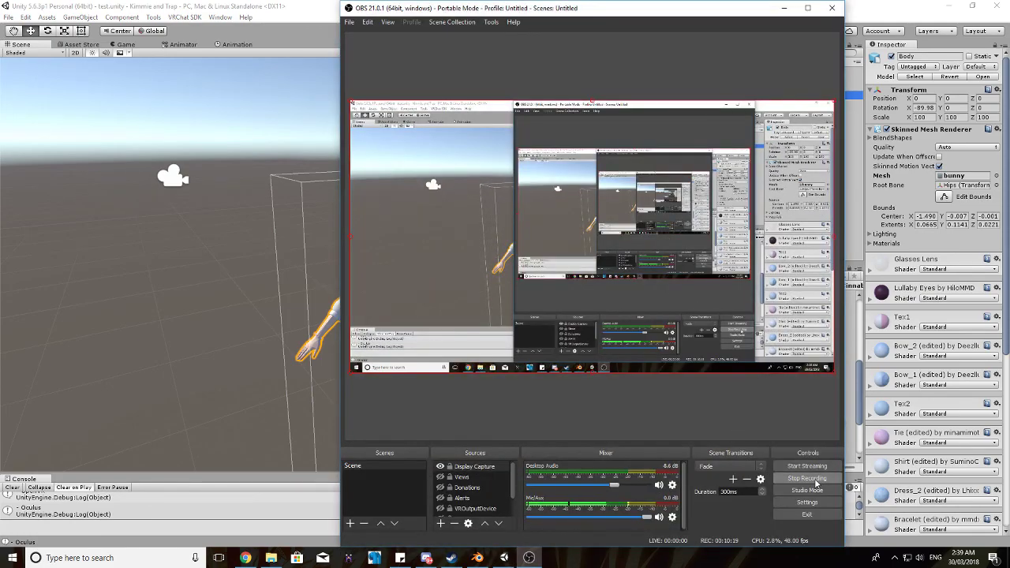